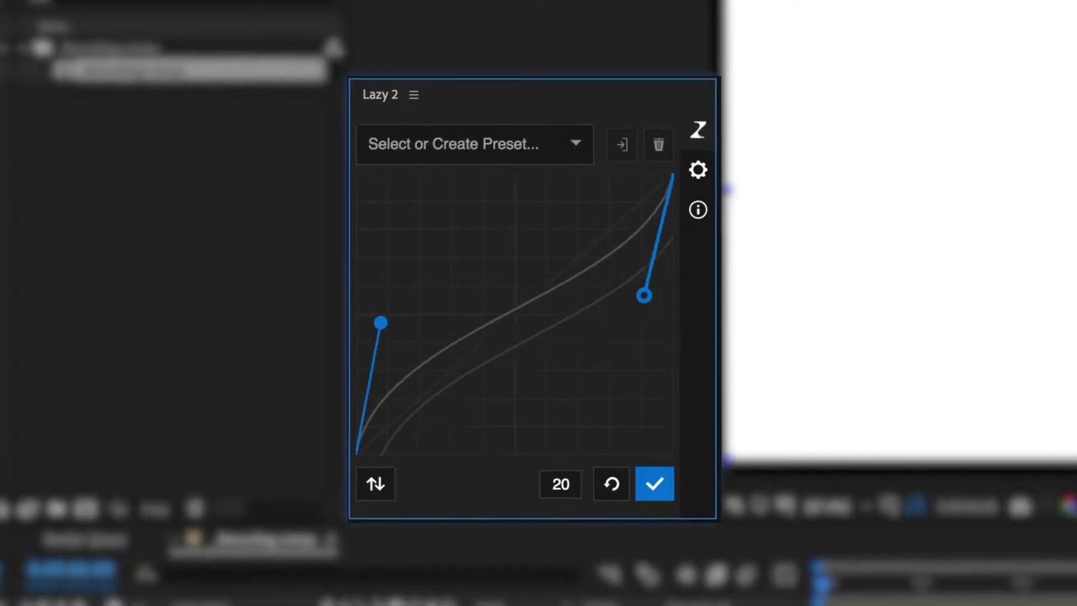
- Steepen and flip the Lazy 2 ease curve, then save it as a new preset named 'Ease in'
{"action": "left_click_drag", "start_coordinate": [642, 293], "coordinate": [544, 184]}
{"action": "left_click", "coordinate": [373, 486]}
{"action": "left_click", "coordinate": [546, 144]}
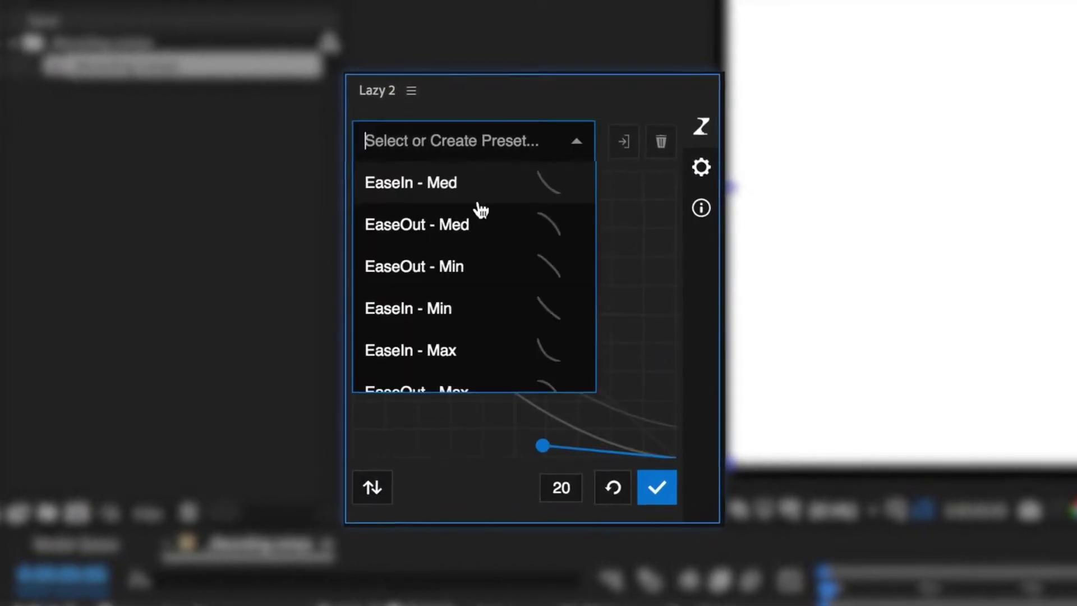
{"action": "scroll", "coordinate": [466, 228], "scroll_direction": "down", "scroll_amount": 2}
{"action": "left_click", "coordinate": [476, 156]}
{"action": "left_click", "coordinate": [477, 156]}
{"action": "type", "text": "Ease in"}
{"action": "key", "text": "Return"}
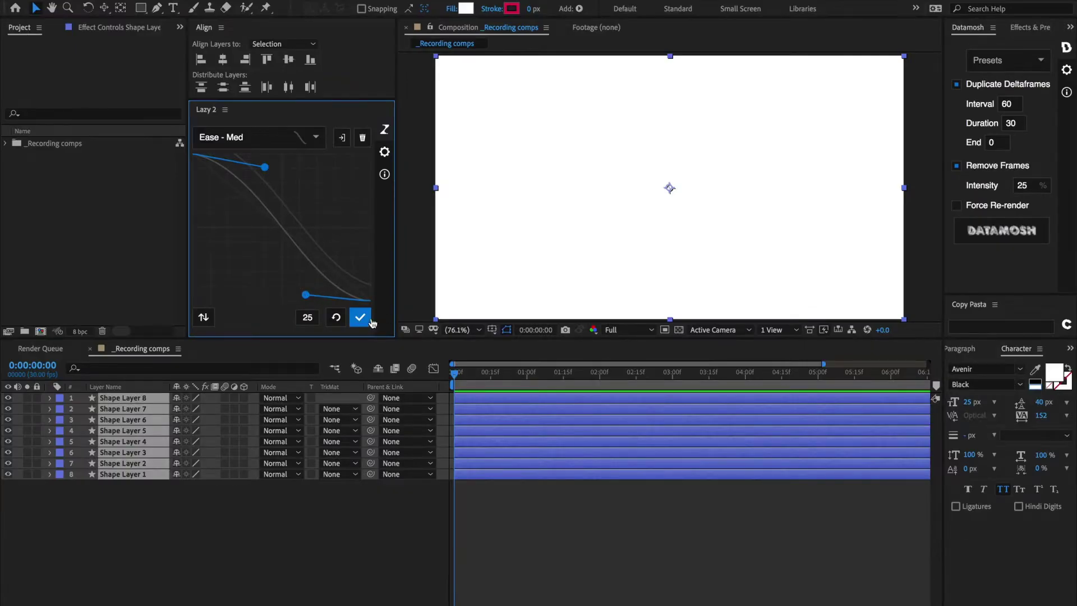
- Flip the curve to an ease-in shape and apply it to offset the eight layers' Scale keyframes
{"action": "left_click", "coordinate": [362, 317]}
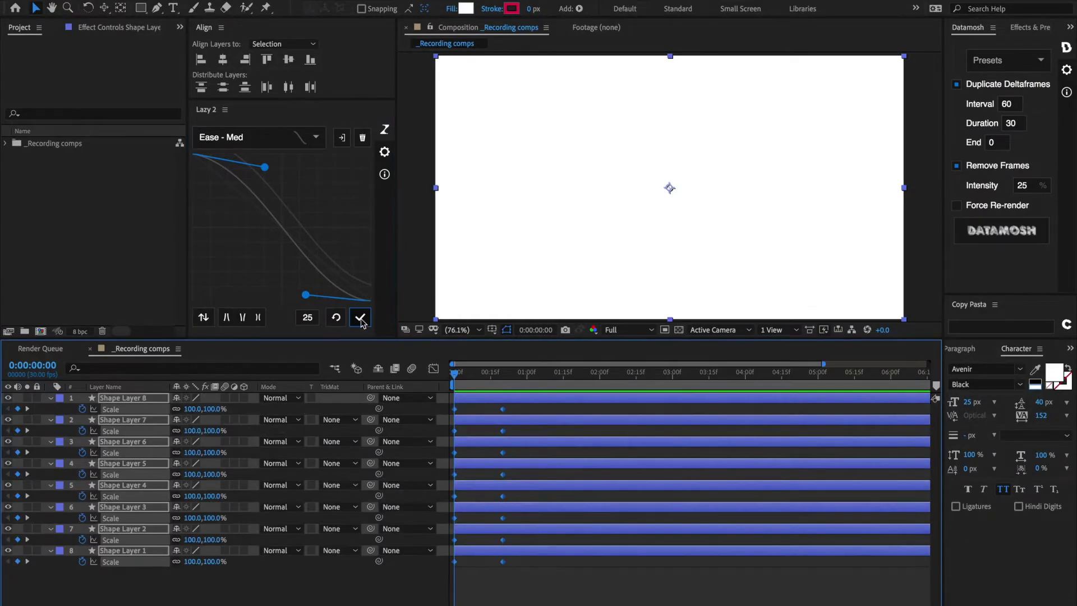
{"action": "left_click", "coordinate": [209, 319]}
{"action": "left_click", "coordinate": [359, 318]}
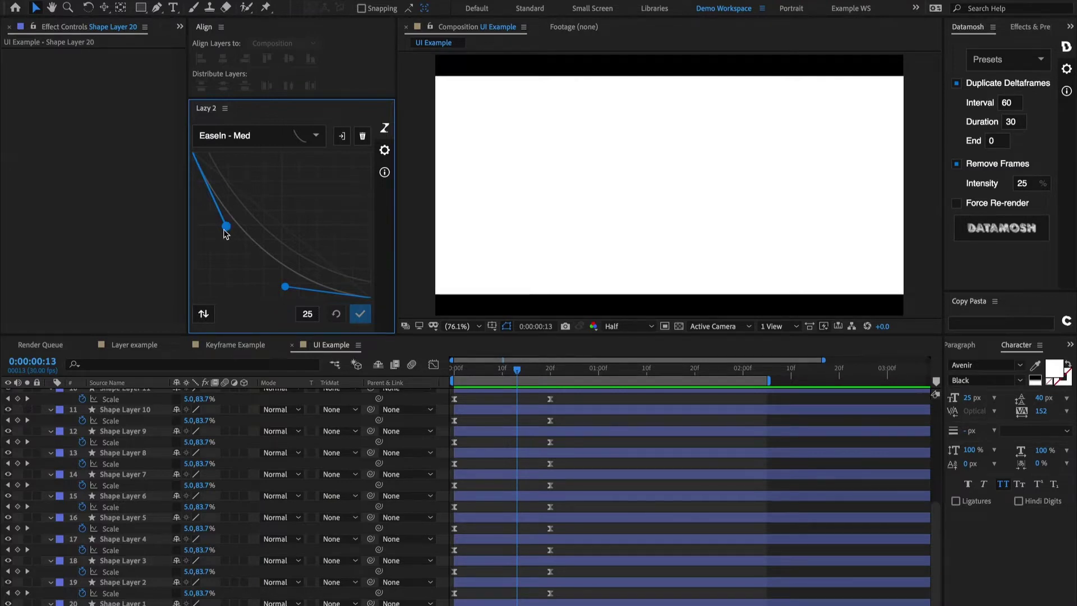
- Pull the upper curve handle to the top and the lower handle left, forming an S-shaped ease
{"action": "left_click_drag", "start_coordinate": [226, 226], "coordinate": [306, 167]}
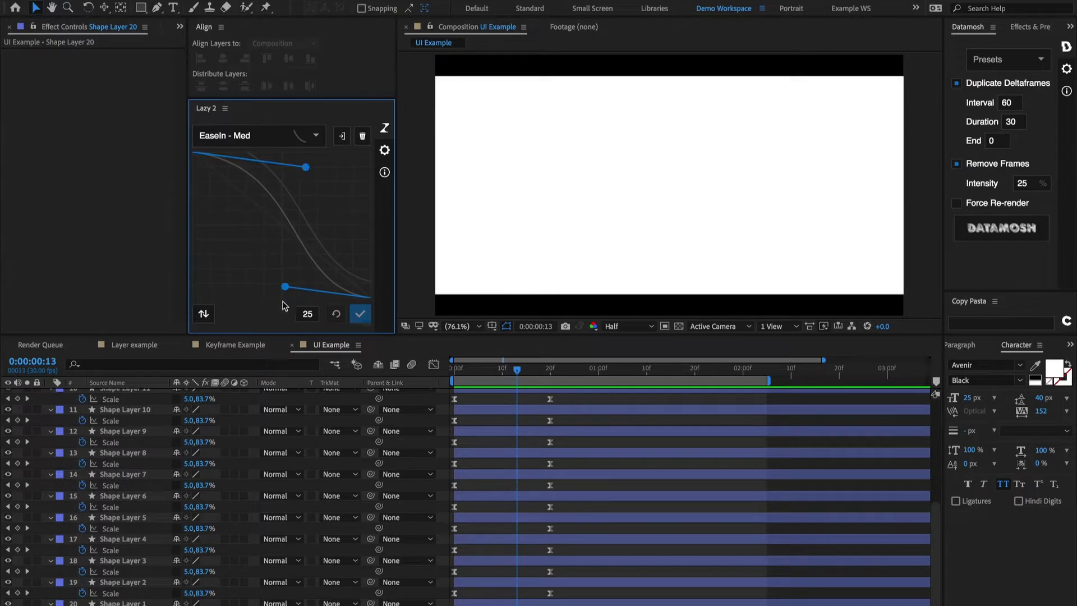
{"action": "mouse_move", "coordinate": [283, 287]}
{"action": "left_mouse_down"}
{"action": "mouse_move", "coordinate": [272, 275]}
{"action": "mouse_move", "coordinate": [220, 289]}
{"action": "mouse_move", "coordinate": [279, 279]}
{"action": "left_mouse_up"}
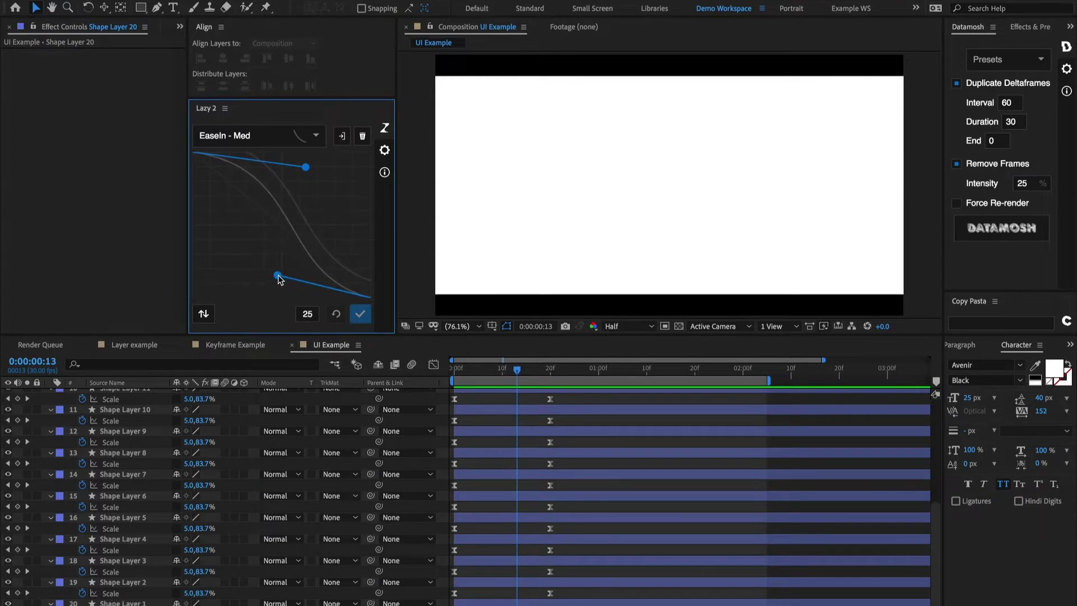
- Flip the curve up and back down, then select every layer in the timeline with Ctrl+A
{"action": "left_click", "coordinate": [204, 314]}
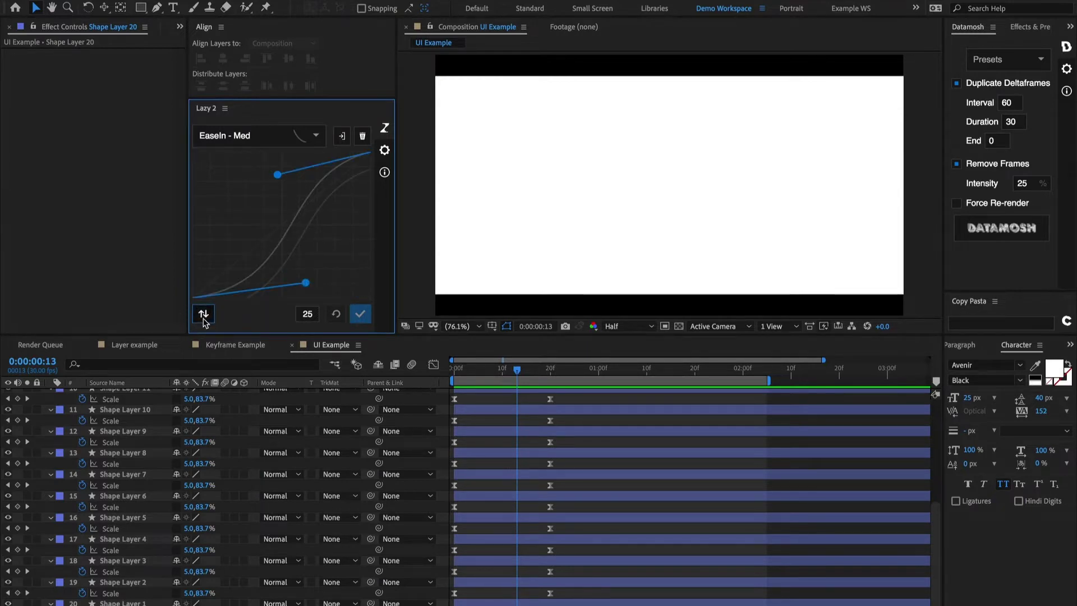
{"action": "left_click", "coordinate": [203, 314]}
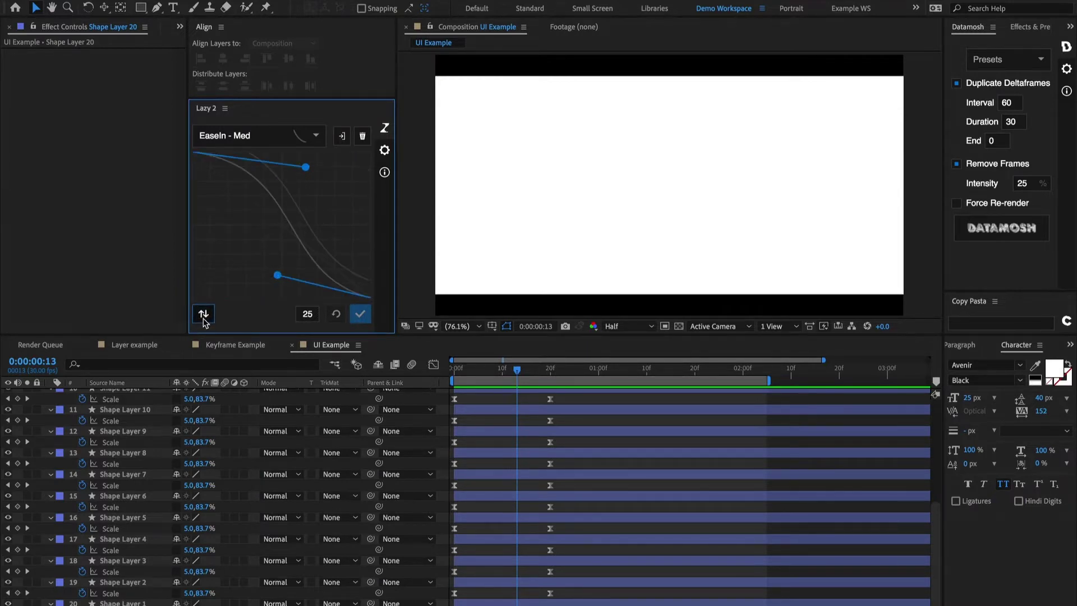
{"action": "left_click", "coordinate": [569, 398]}
{"action": "key", "text": "ctrl+a"}
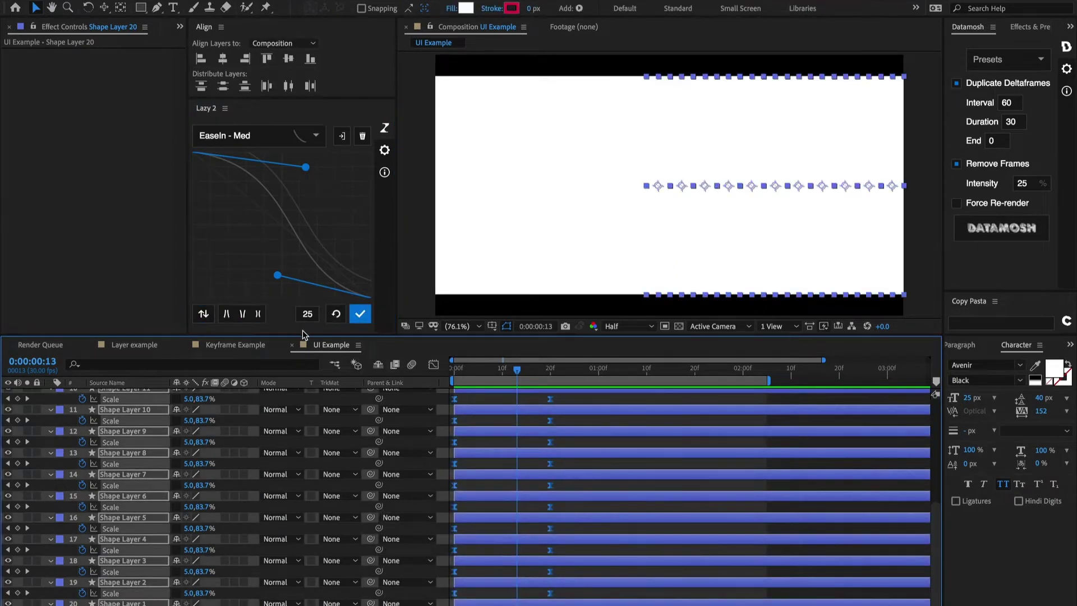
- Toggle the pinched ease option on and back off, leaving the curve unchanged
{"action": "left_click", "coordinate": [243, 316]}
{"action": "left_click", "coordinate": [243, 315]}
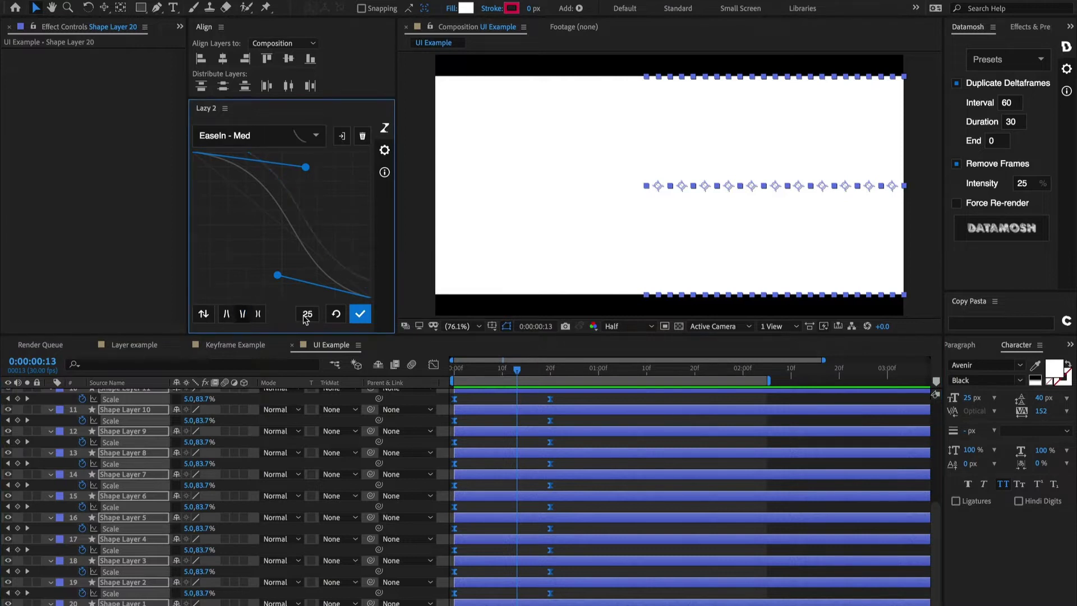
{"action": "left_click", "coordinate": [336, 315]}
{"action": "left_click", "coordinate": [356, 320]}
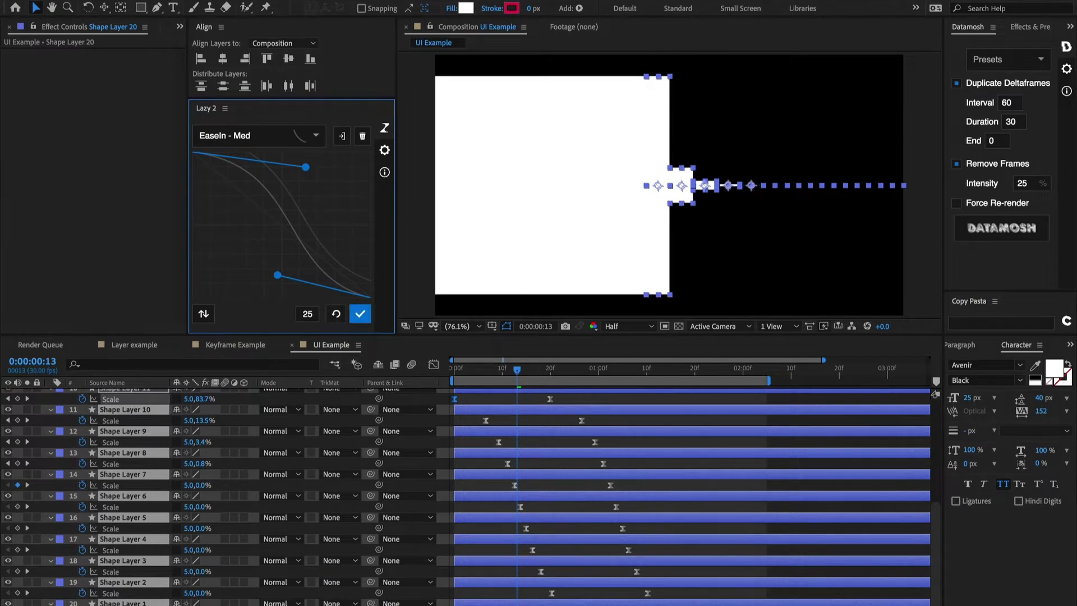
{"action": "left_click_drag", "start_coordinate": [709, 598], "coordinate": [437, 378]}
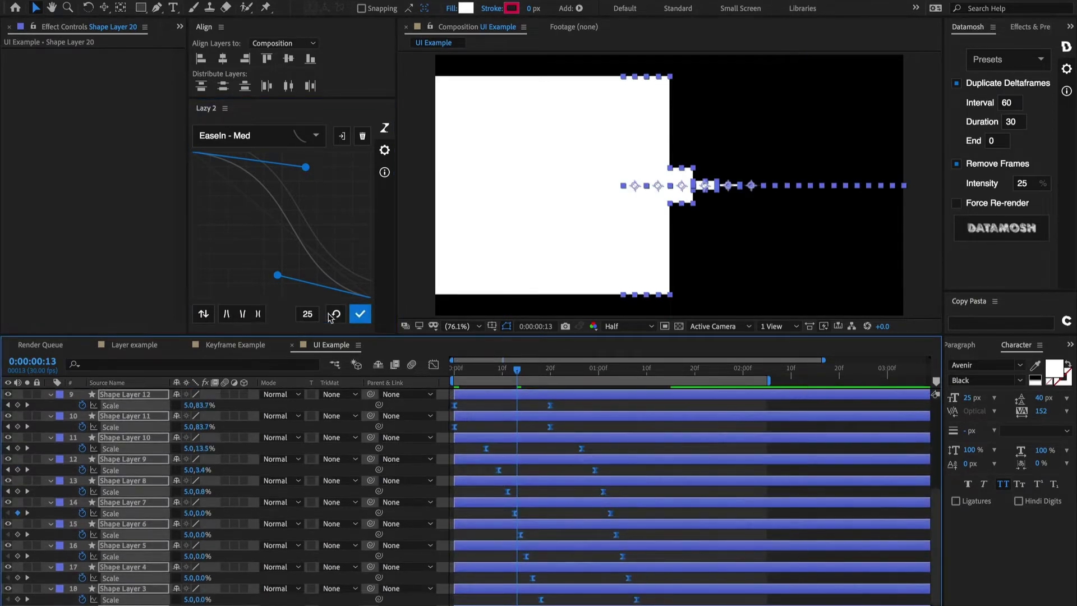
{"action": "left_click", "coordinate": [360, 314]}
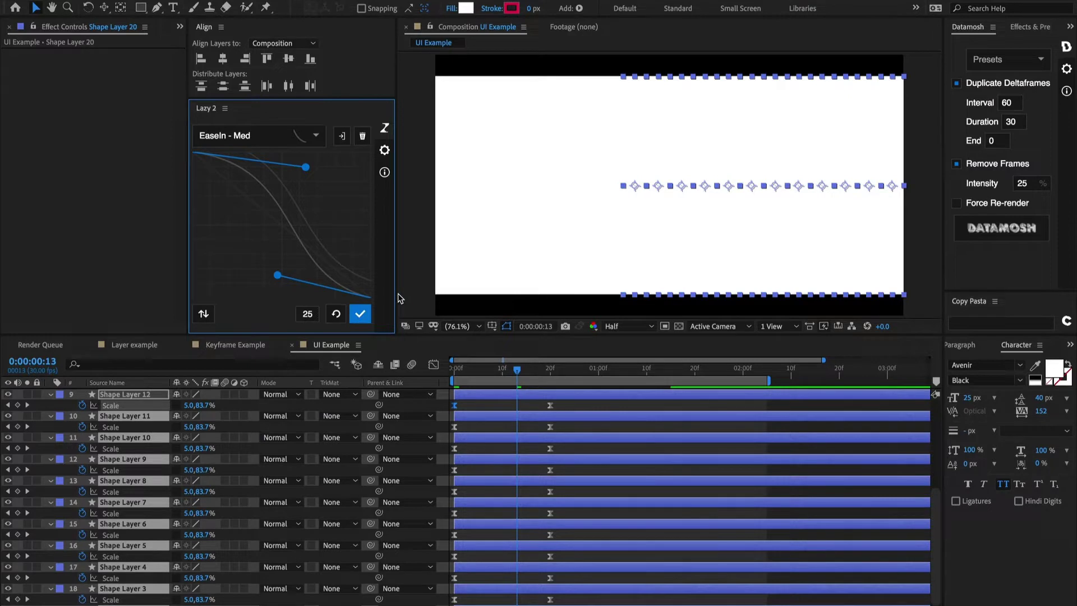
- Keep the EaseIn - Med preset and drag its lower handle left to lengthen the ending ease
{"action": "left_click", "coordinate": [314, 136]}
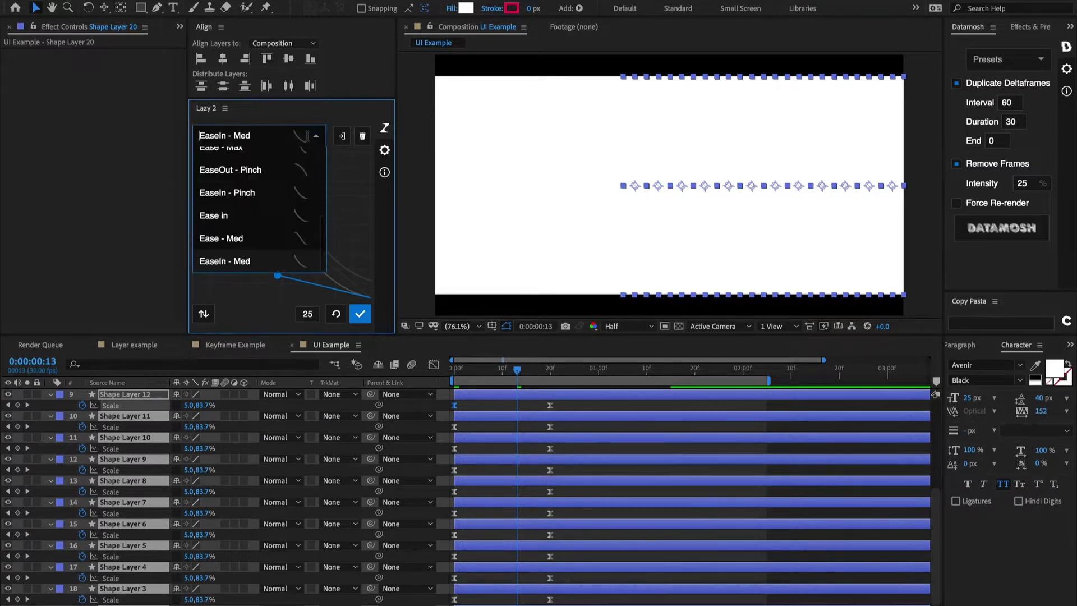
{"action": "scroll", "coordinate": [250, 203], "scroll_direction": "up", "scroll_amount": 3}
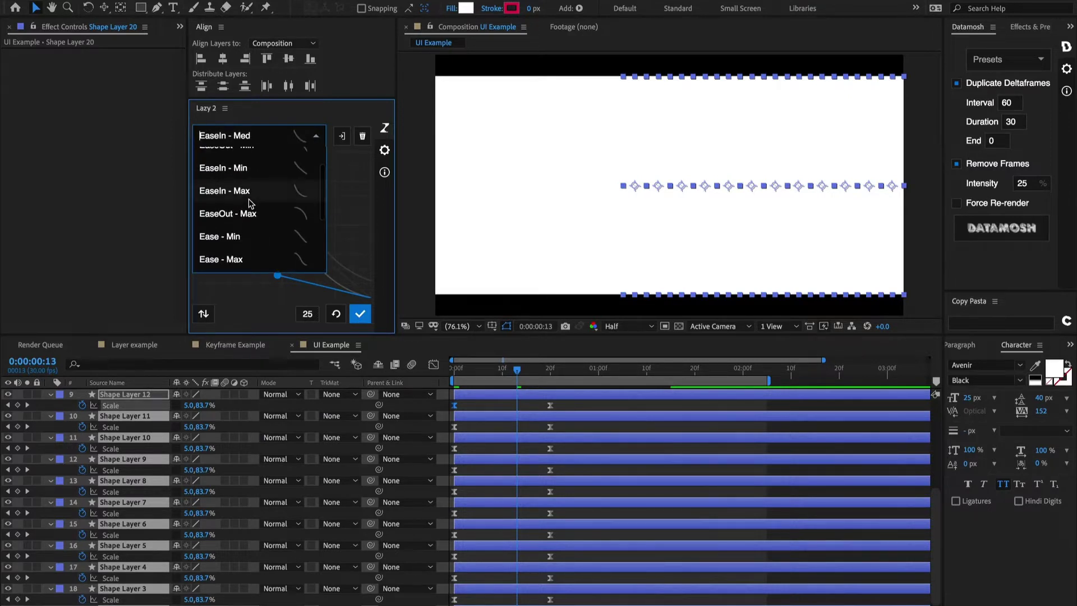
{"action": "scroll", "coordinate": [250, 203], "scroll_direction": "up", "scroll_amount": 2}
{"action": "left_click", "coordinate": [304, 141]}
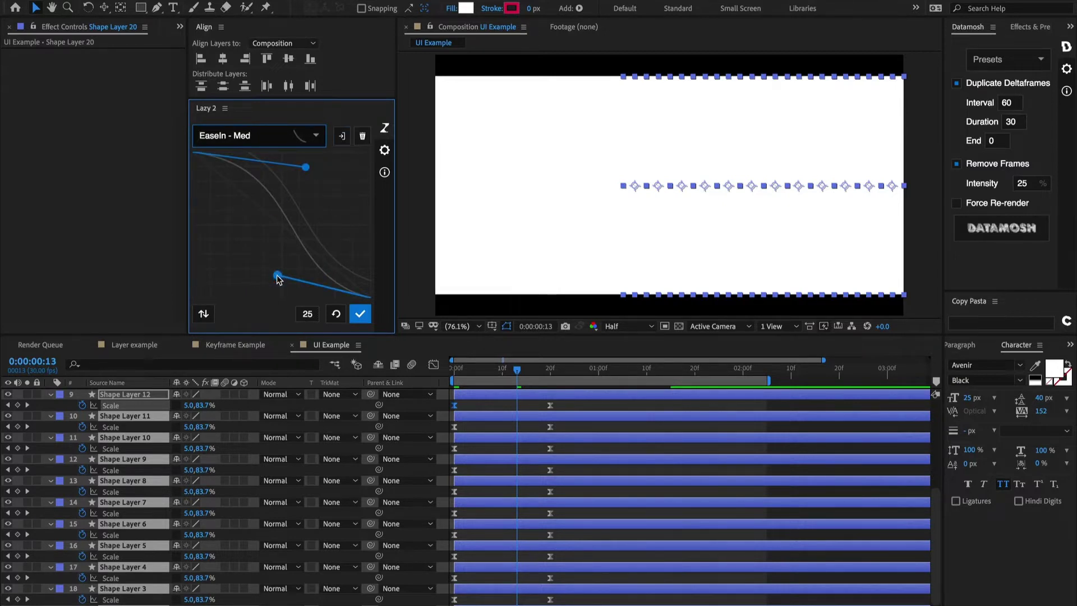
{"action": "left_click_drag", "start_coordinate": [277, 275], "coordinate": [263, 274]}
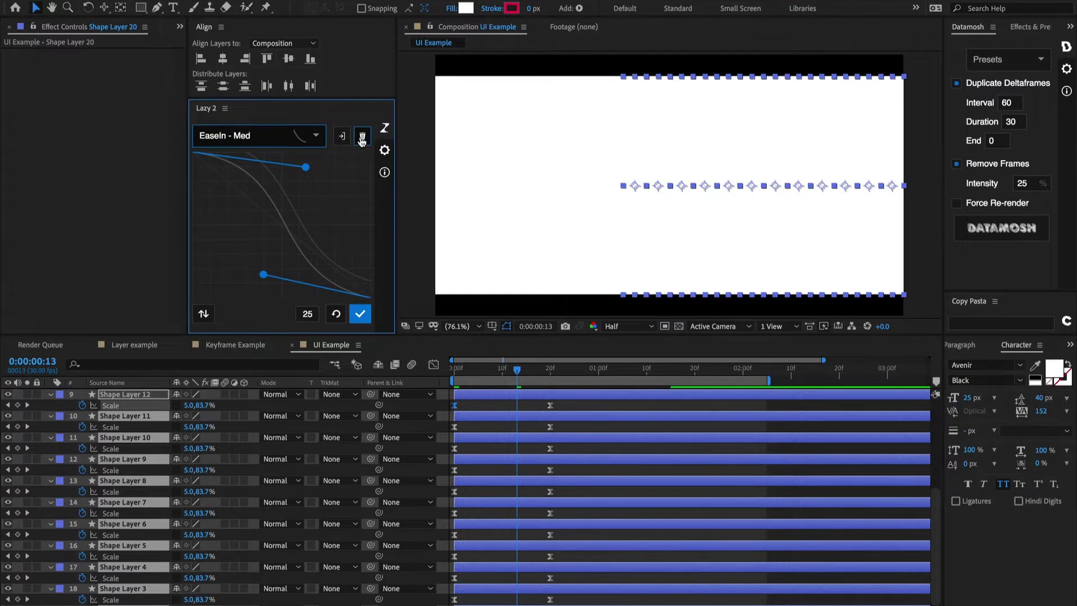
- In Lazy 2 settings, set Start Animation to At Playhead and return to the curve editor
{"action": "left_click", "coordinate": [385, 151]}
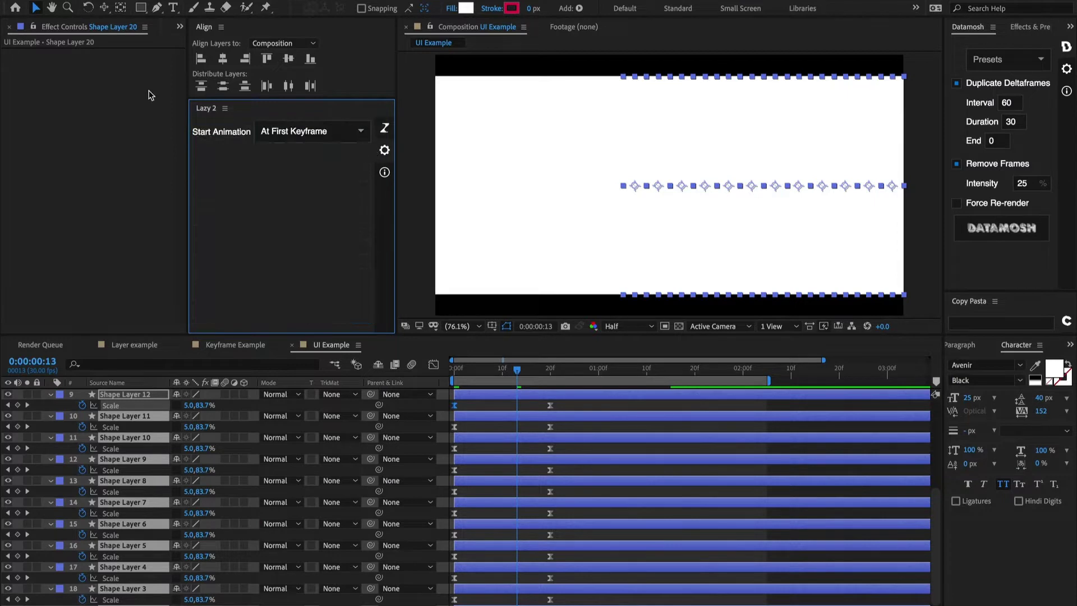
{"action": "left_click", "coordinate": [330, 135]}
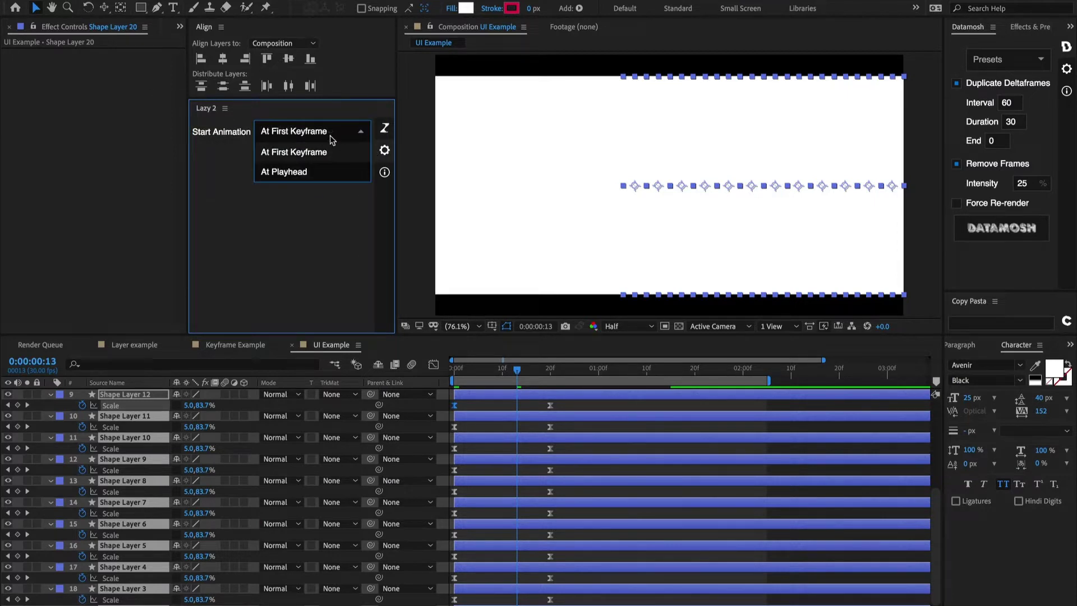
{"action": "left_click", "coordinate": [308, 174]}
{"action": "left_click", "coordinate": [387, 132]}
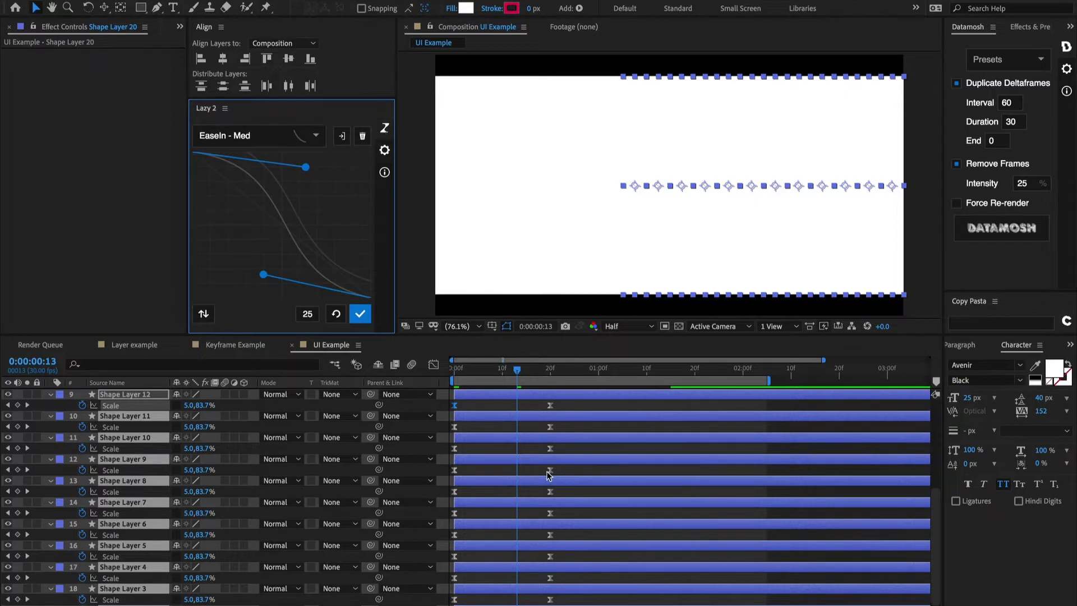
- Move the playhead to 0:00:00:16, apply the staggered offset, and view the plugin's version info
{"action": "left_click", "coordinate": [530, 369]}
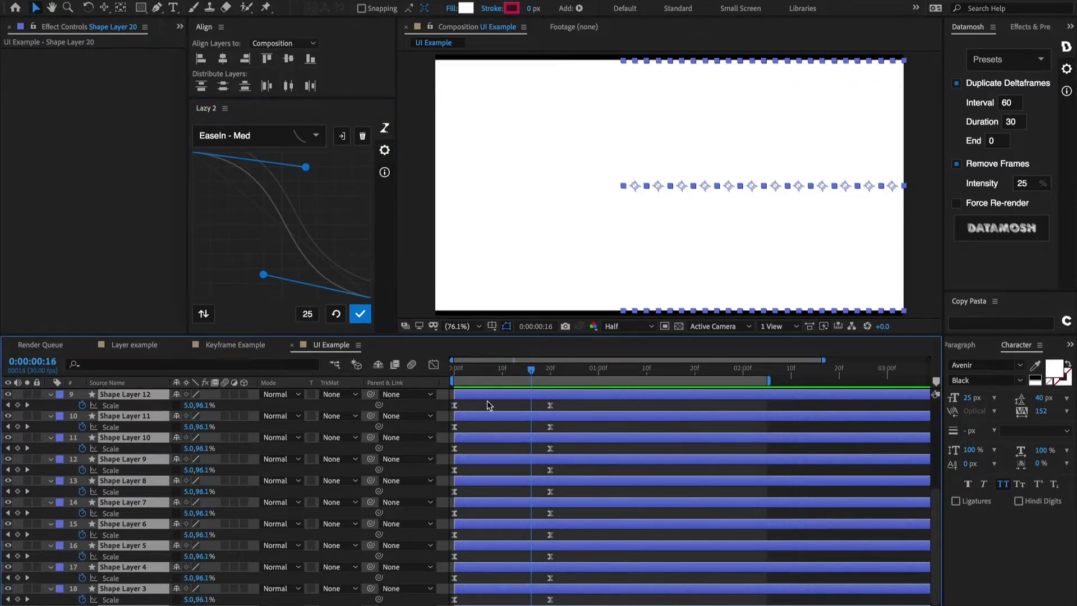
{"action": "left_click", "coordinate": [360, 314]}
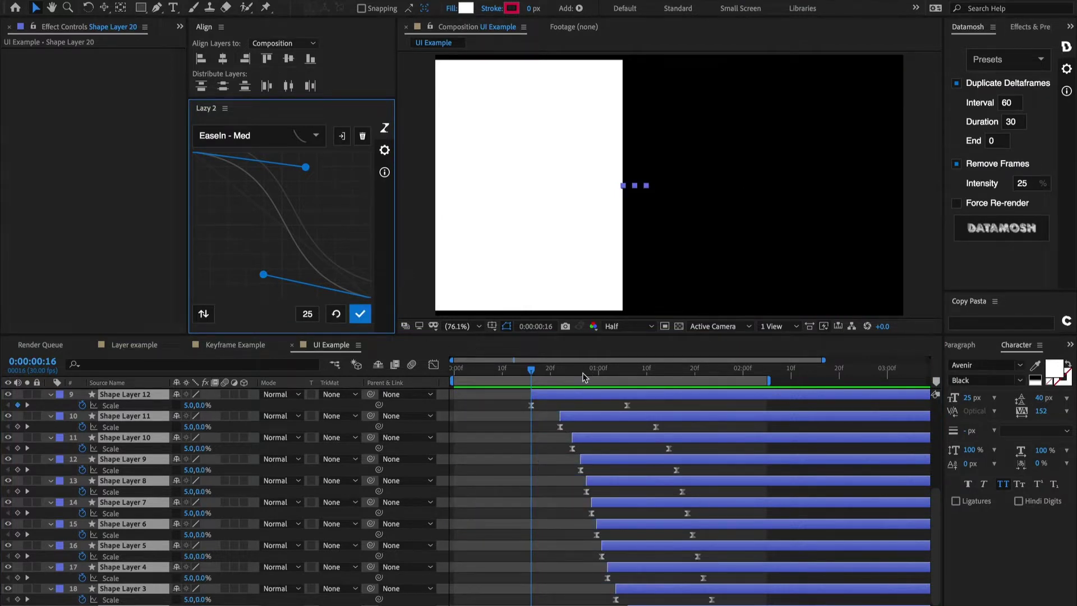
{"action": "left_click", "coordinate": [385, 173]}
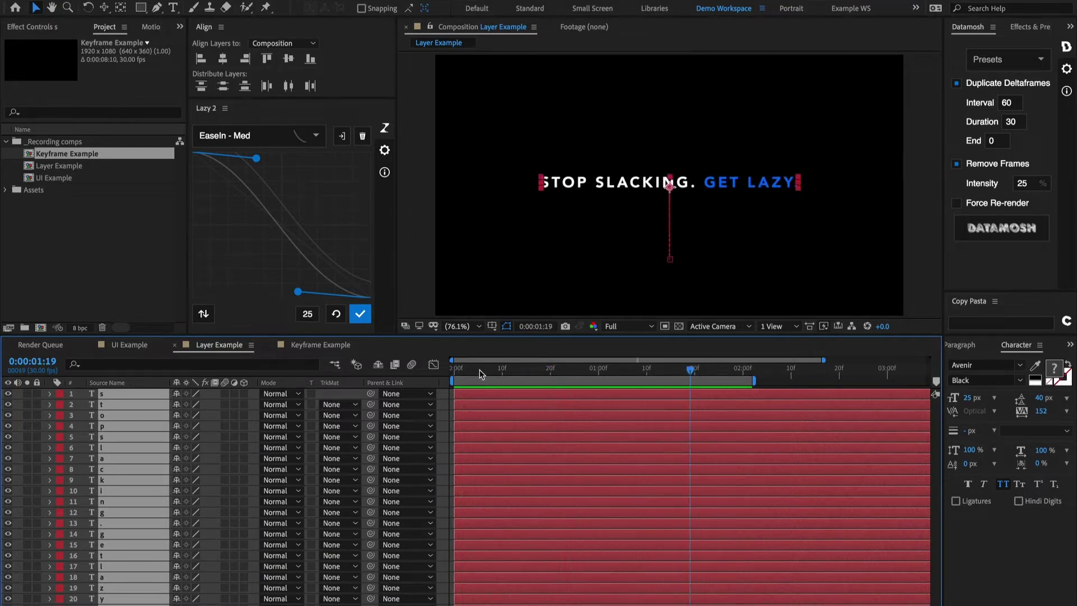
- Scrub to preview the STOP SLACKING text animating in, and nudge the curve's top handle right
{"action": "left_click", "coordinate": [455, 370]}
{"action": "left_click_drag", "start_coordinate": [454, 370], "coordinate": [531, 378]}
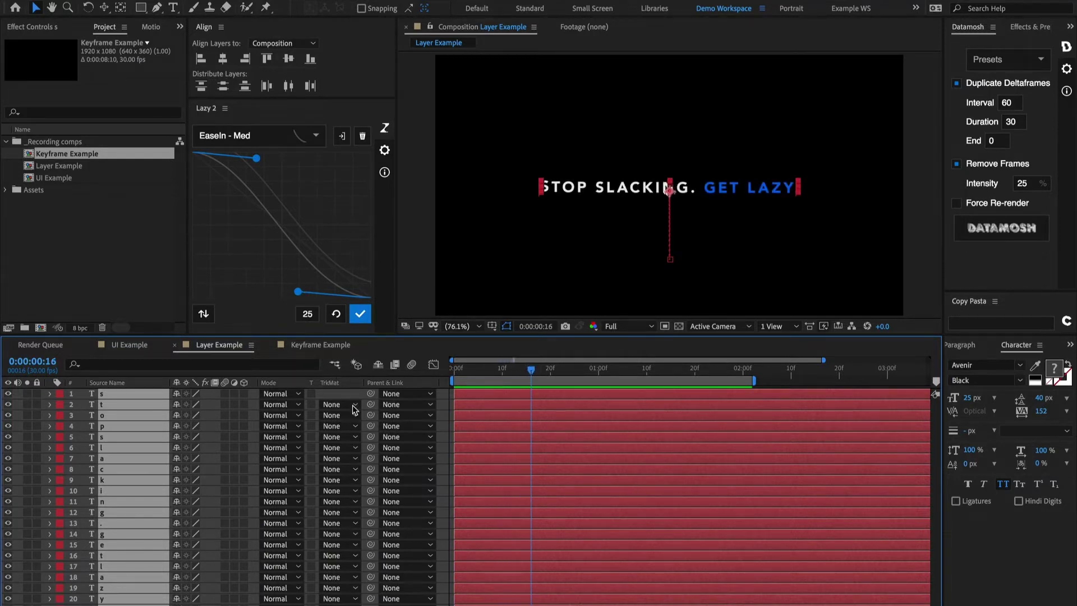
{"action": "left_click_drag", "start_coordinate": [256, 158], "coordinate": [259, 159]}
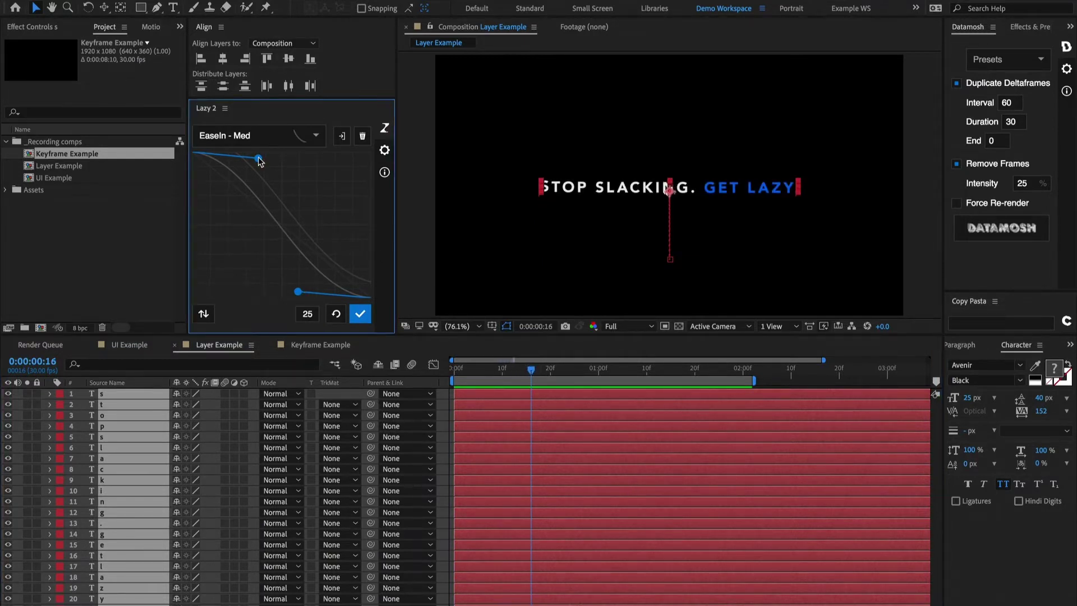
- Flip the EaseIn - Med curve and back to falling, then select the 25-frame offset field
{"action": "left_click", "coordinate": [203, 314]}
{"action": "left_click", "coordinate": [202, 315]}
{"action": "left_click", "coordinate": [307, 316]}
{"action": "left_click", "coordinate": [366, 318]}
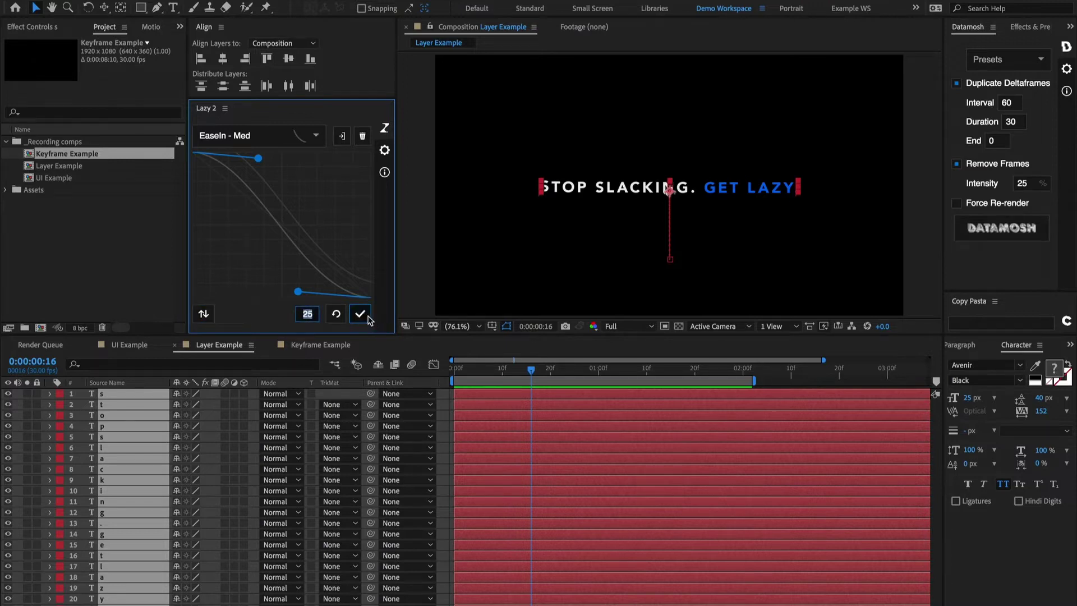
- Apply the eased 25-frame stagger to the text layers and scrub until GET LAZY appears
{"action": "left_click", "coordinate": [367, 315]}
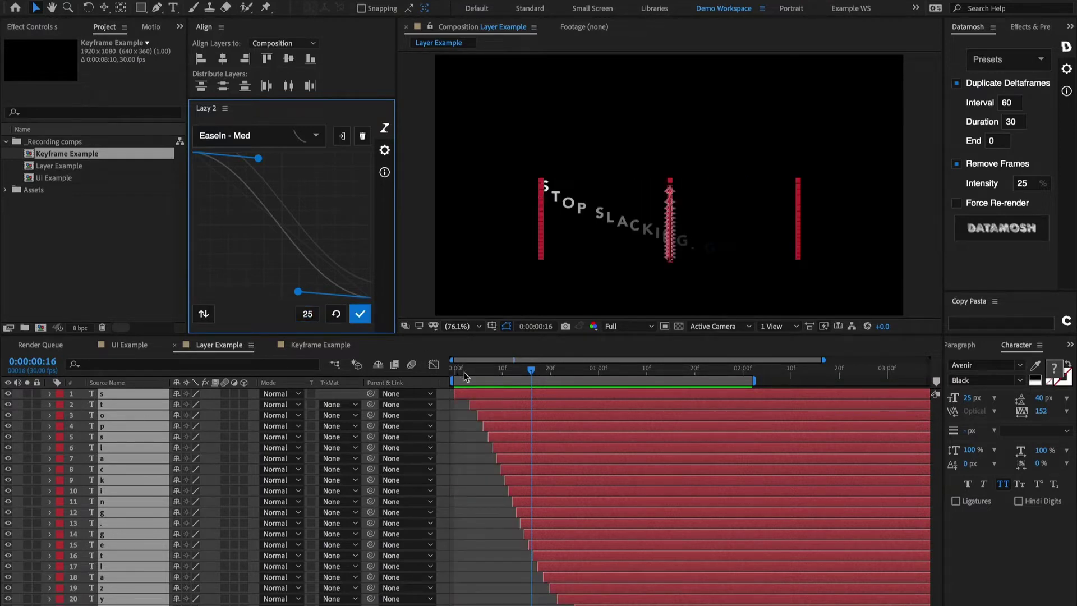
{"action": "left_click_drag", "start_coordinate": [457, 372], "coordinate": [540, 371]}
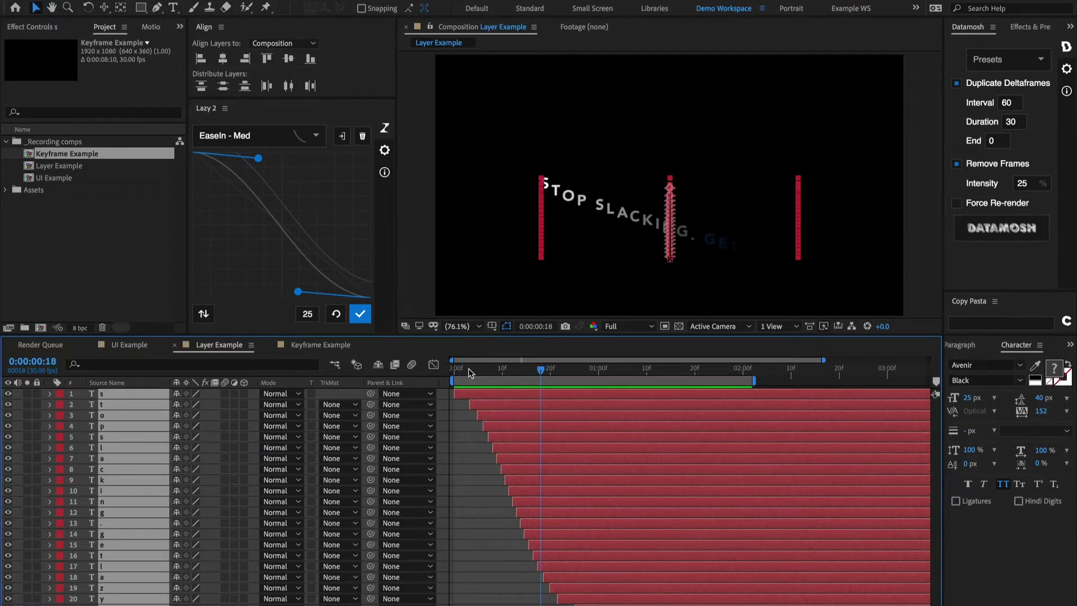
{"action": "left_click_drag", "start_coordinate": [469, 370], "coordinate": [509, 381]}
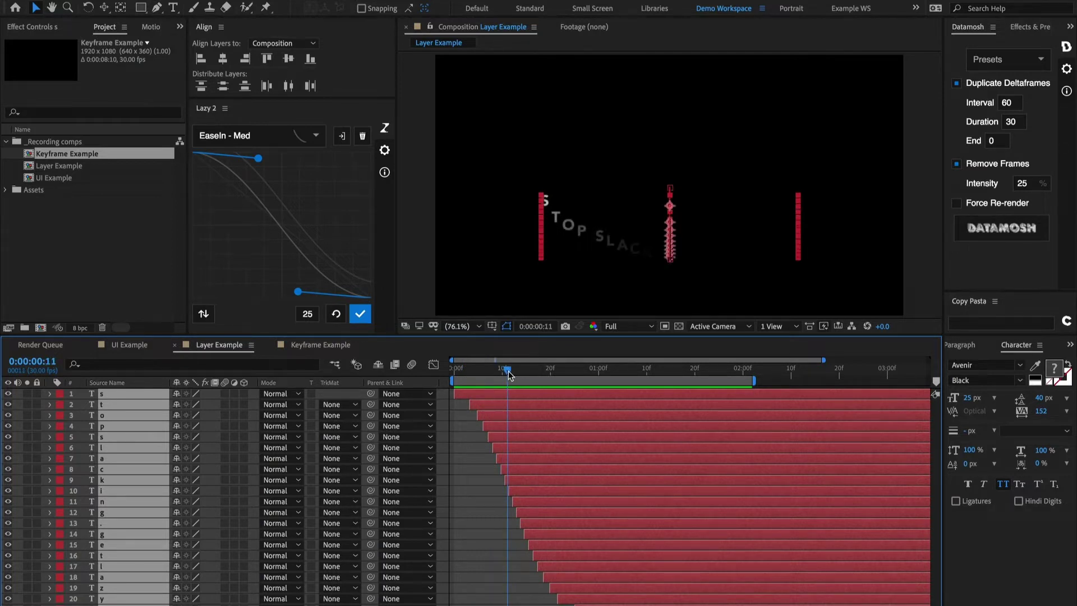
{"action": "left_click_drag", "start_coordinate": [507, 374], "coordinate": [529, 376]}
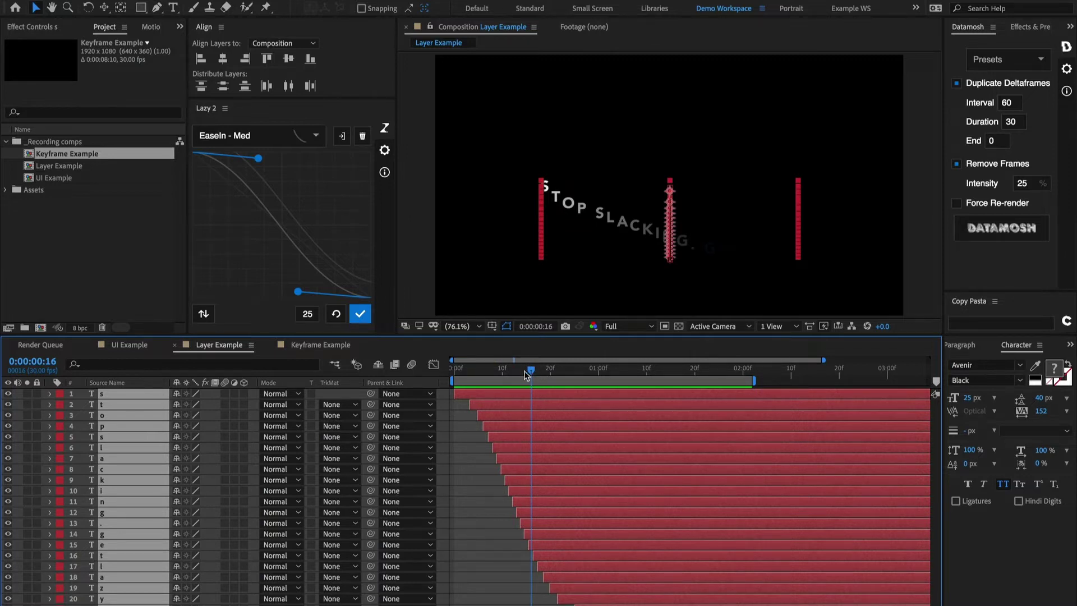
{"action": "mouse_move", "coordinate": [526, 375]}
{"action": "left_mouse_down"}
{"action": "mouse_move", "coordinate": [501, 365]}
{"action": "mouse_move", "coordinate": [537, 372]}
{"action": "left_mouse_up"}
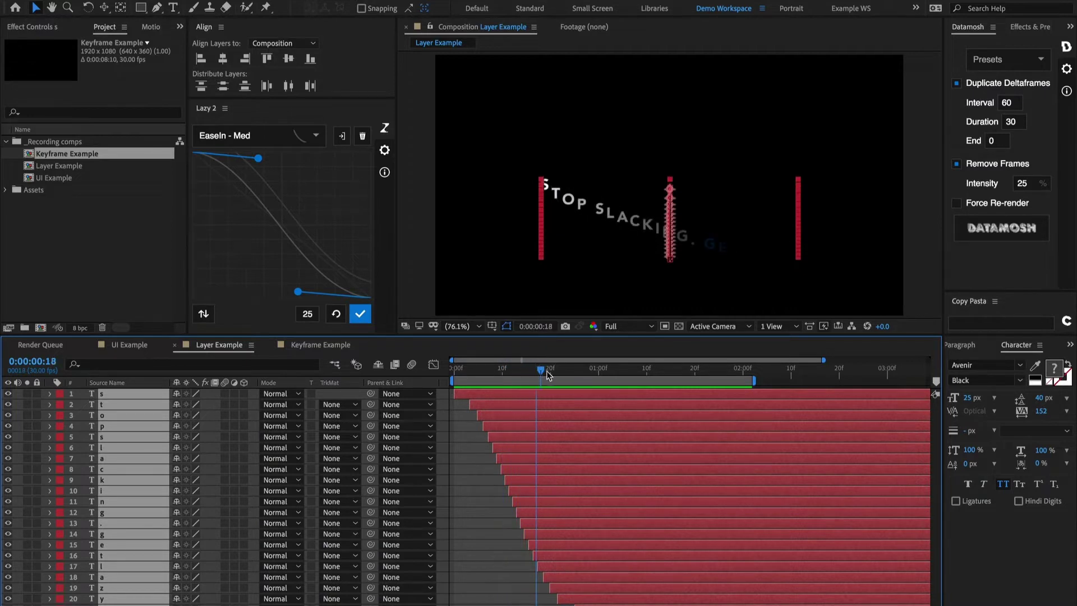
{"action": "left_click_drag", "start_coordinate": [548, 372], "coordinate": [578, 378]}
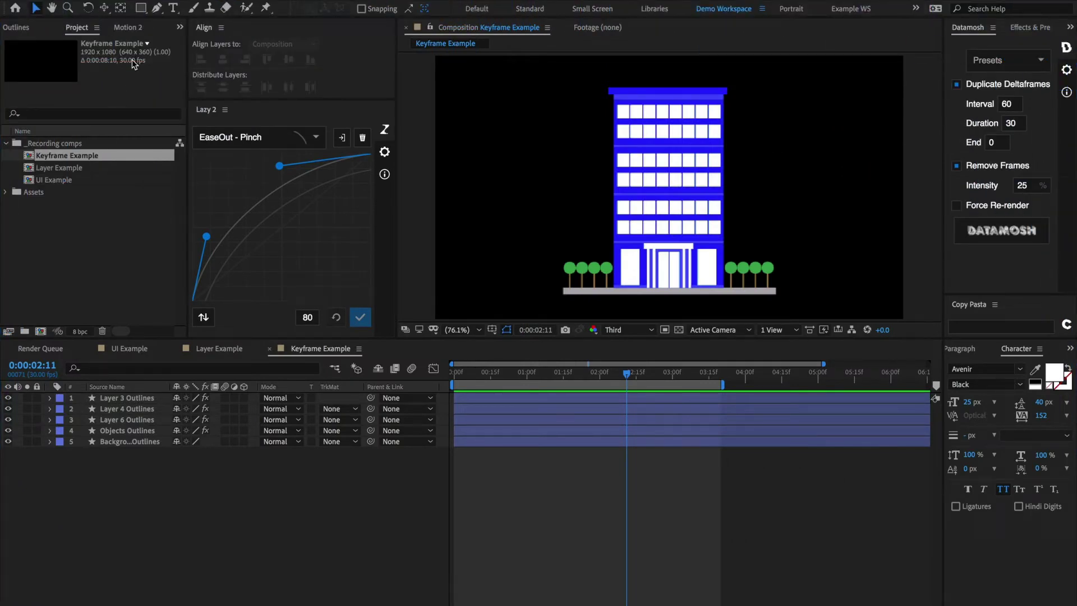
- Play the building animation from the start of the composition
{"action": "left_click", "coordinate": [381, 374]}
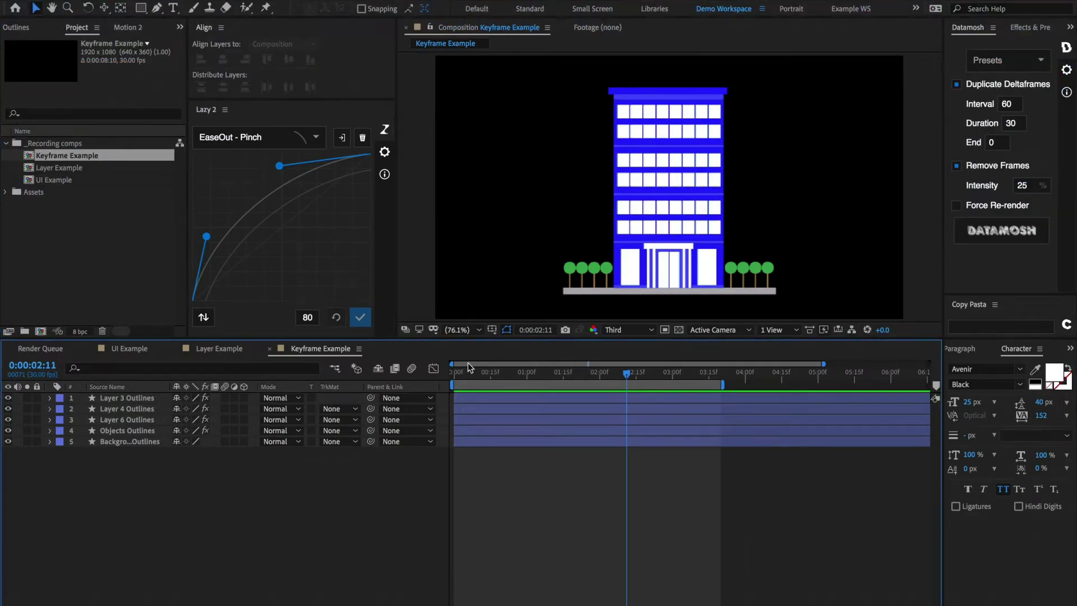
{"action": "key", "text": "Home"}
{"action": "key", "text": "space"}
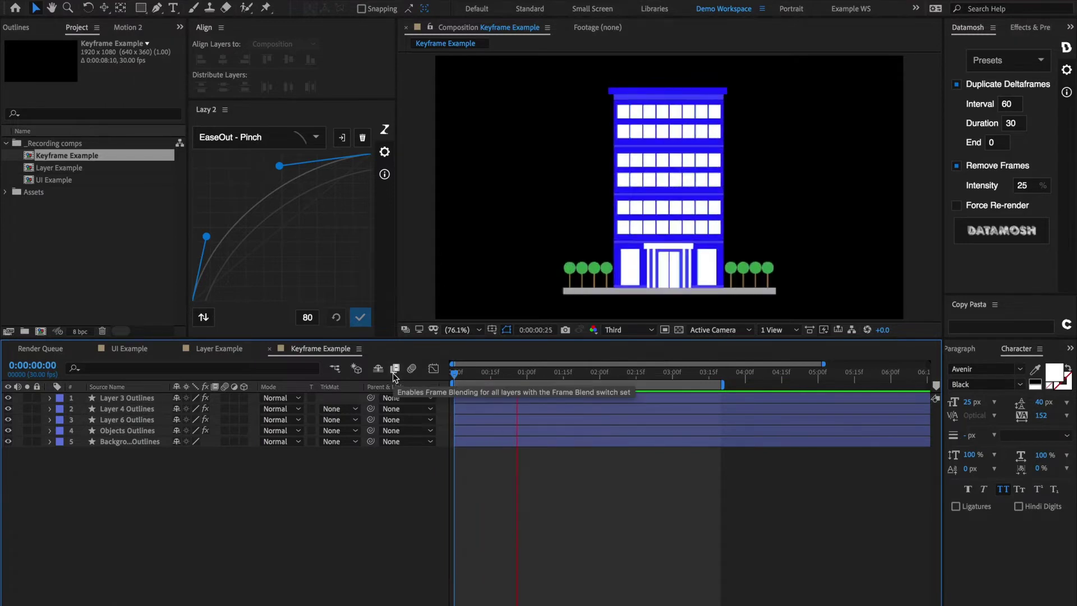
- Reveal Layer 3 Outlines' animated Scale keyframes with U and replay the build-in from the start
{"action": "left_click", "coordinate": [468, 397]}
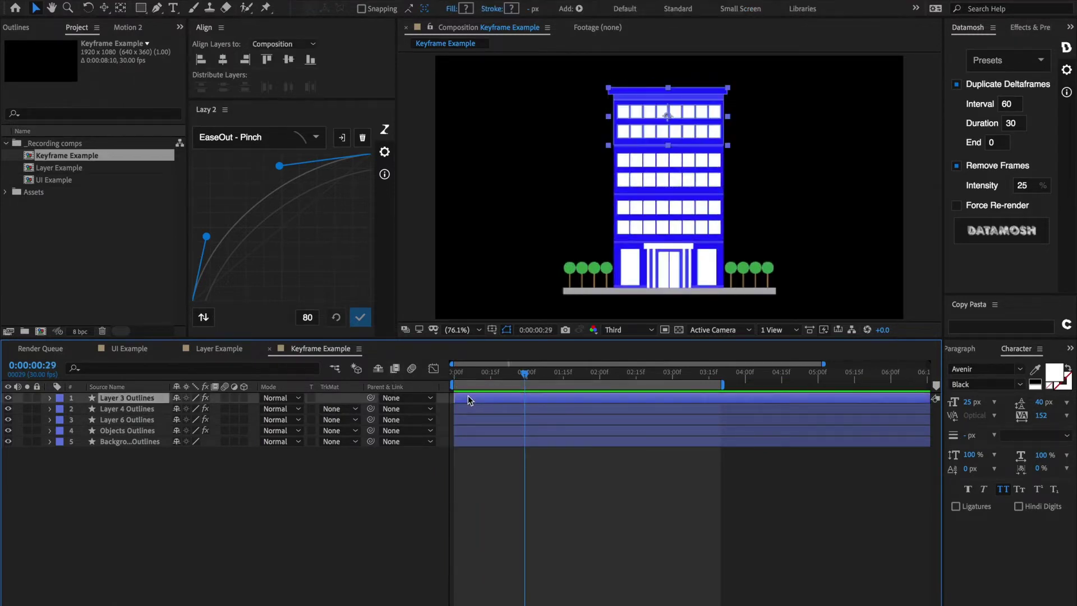
{"action": "key", "text": "u"}
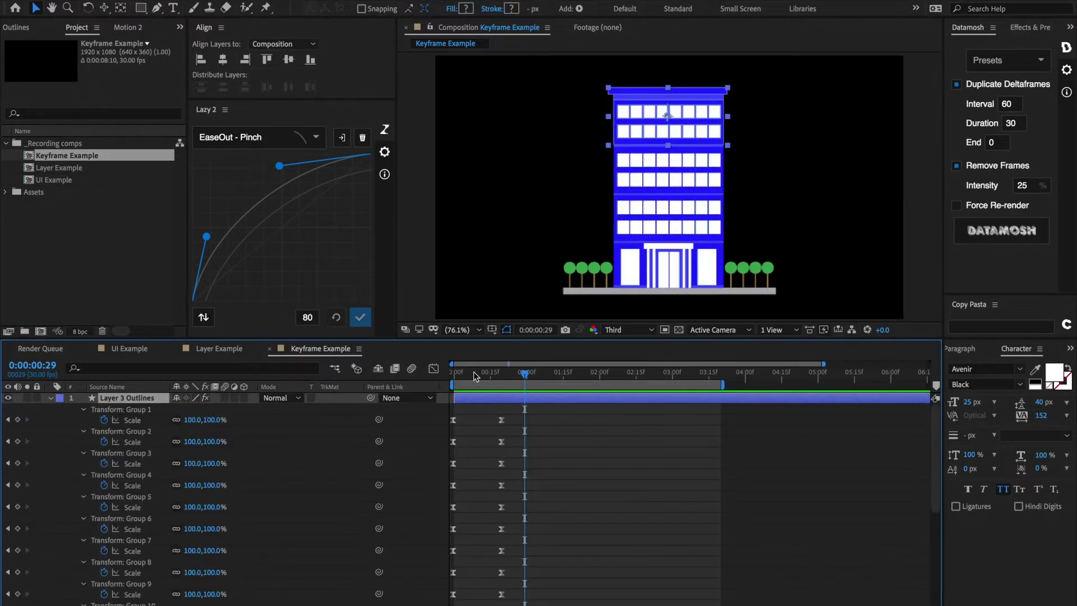
{"action": "key", "text": "space"}
{"action": "left_click_drag", "start_coordinate": [481, 372], "coordinate": [413, 372]}
{"action": "key", "text": "space"}
{"action": "key", "text": "space"}
- With the timeline maximized, select all five building layers, reveal their keyframes with U, then restore
{"action": "key", "text": "grave"}
{"action": "key", "text": "u"}
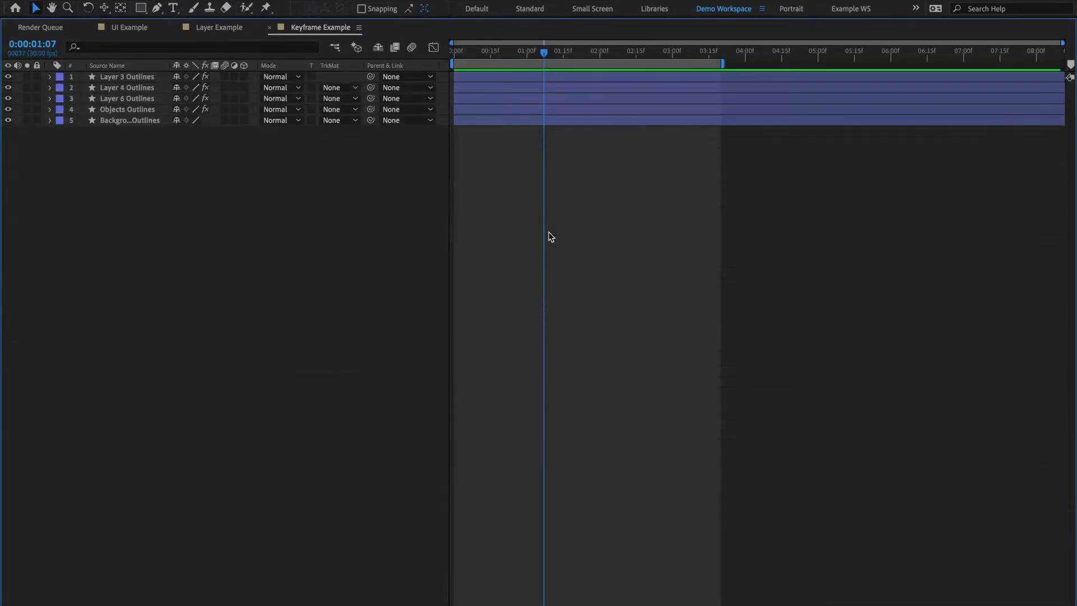
{"action": "key", "text": "u"}
{"action": "key", "text": "ctrl+a"}
{"action": "scroll", "coordinate": [581, 378], "scroll_direction": "down", "scroll_amount": 15}
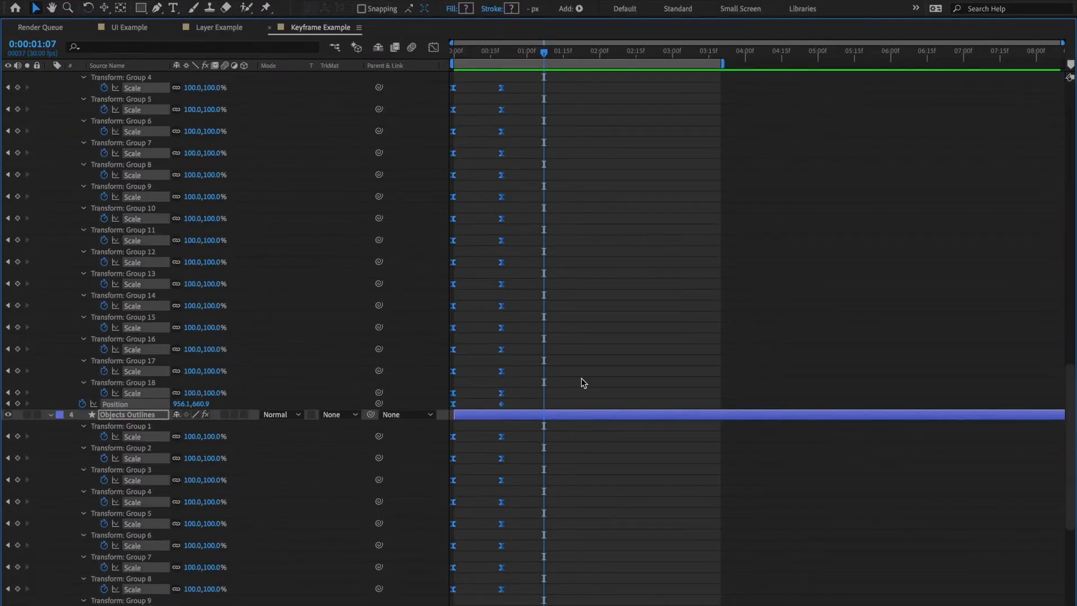
{"action": "scroll", "coordinate": [580, 378], "scroll_direction": "up", "scroll_amount": 2}
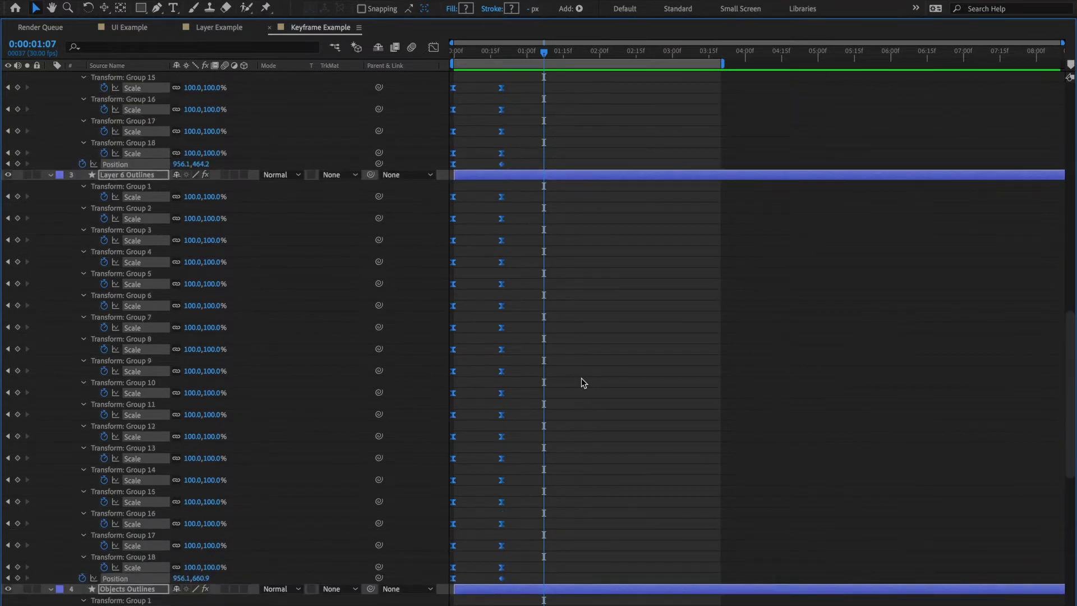
{"action": "key", "text": "grave"}
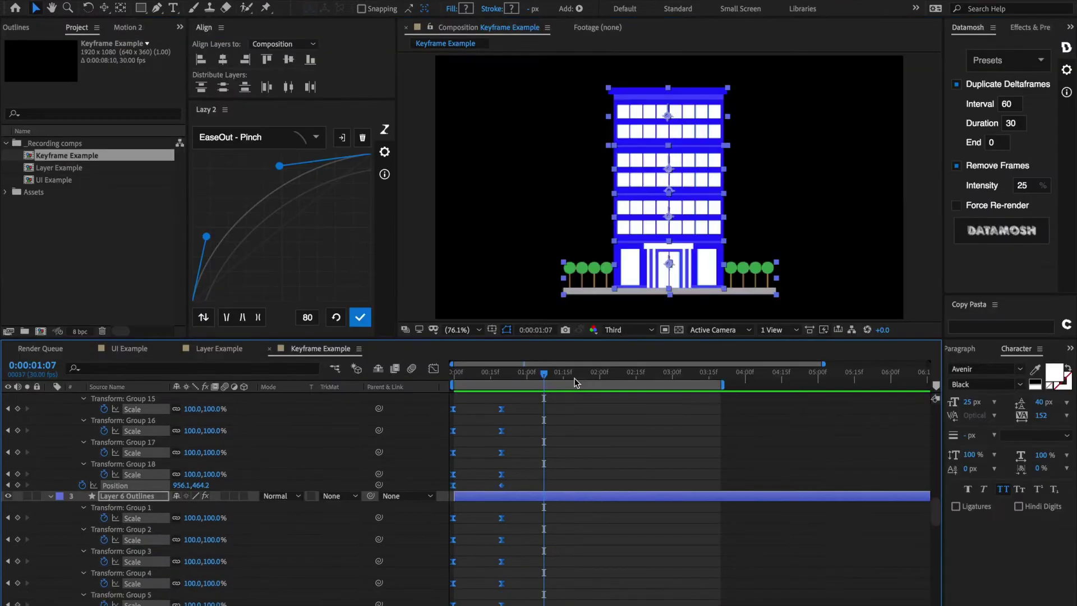
{"action": "scroll", "coordinate": [542, 516], "scroll_direction": "up", "scroll_amount": 5}
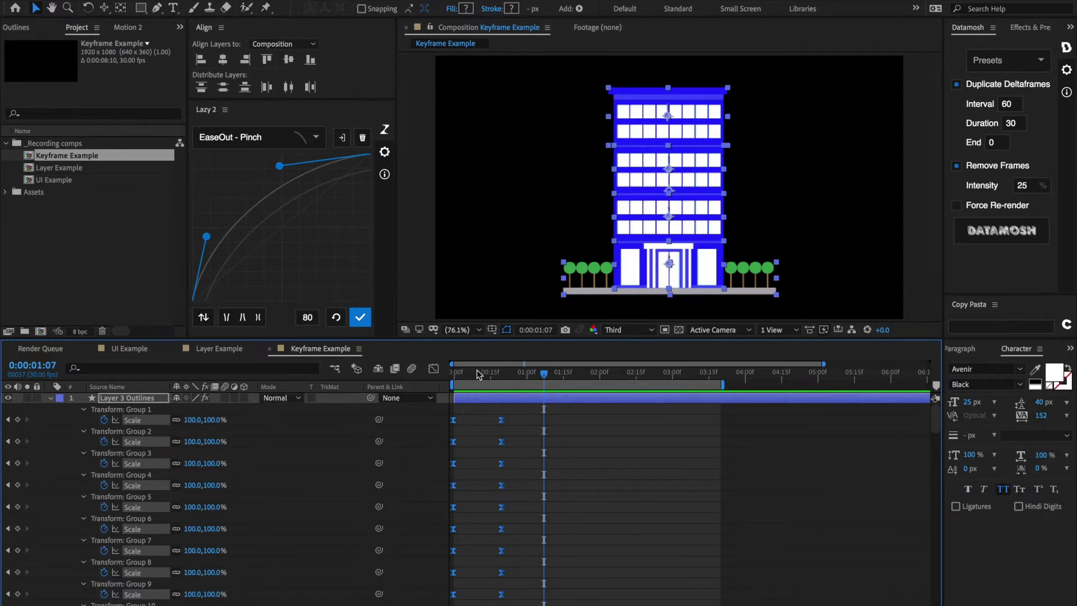
- Stagger the building layers' Scale keyframes across 80 frames using Lazy 2's EaseOut - Pinch curve
{"action": "left_click_drag", "start_coordinate": [477, 369], "coordinate": [524, 377]}
{"action": "left_click", "coordinate": [213, 318]}
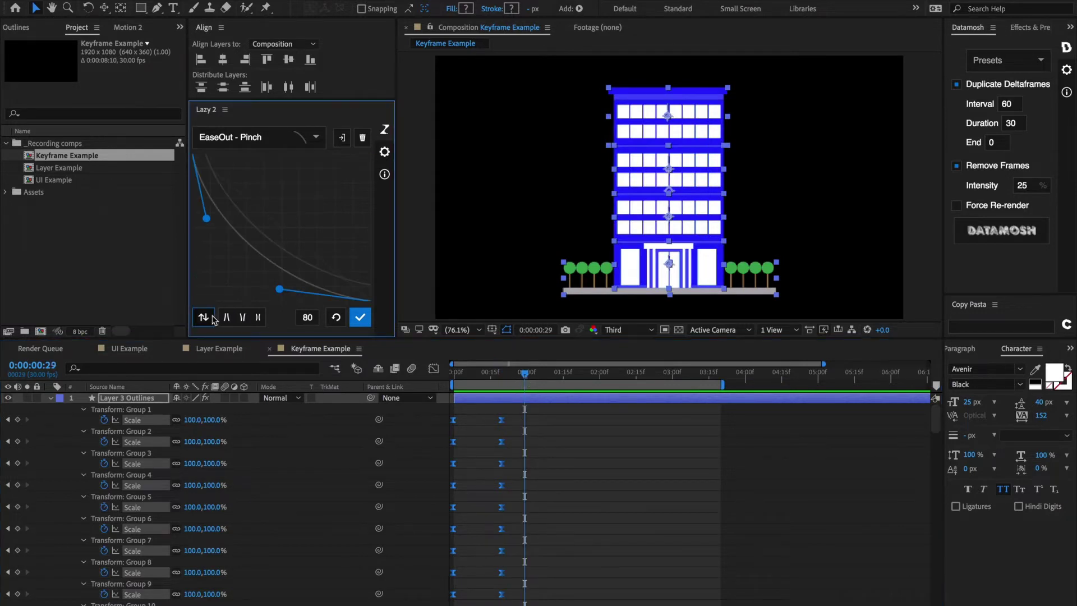
{"action": "left_click", "coordinate": [317, 319]}
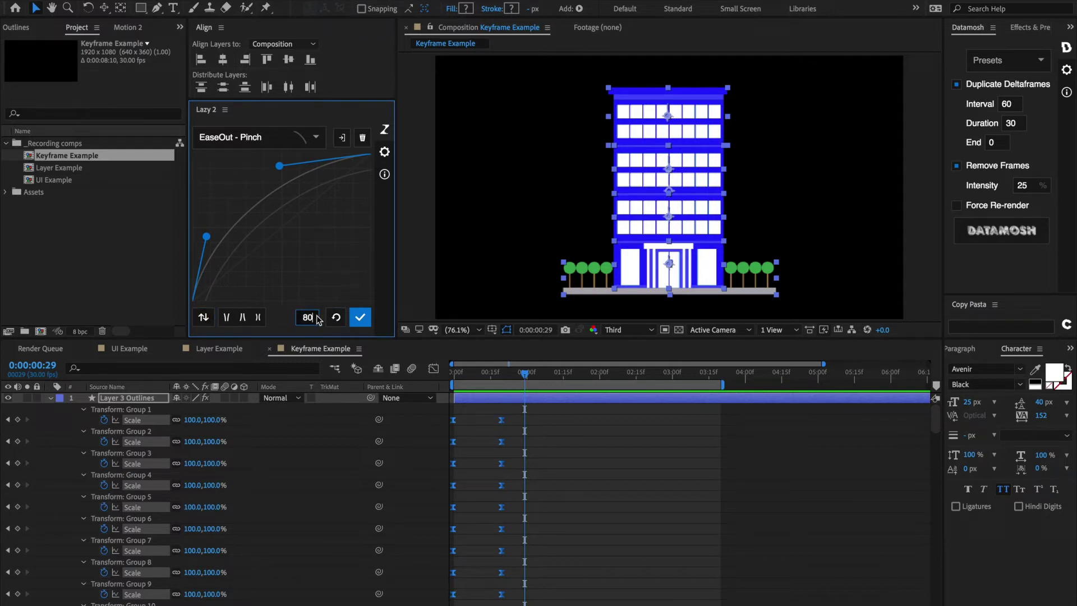
{"action": "left_click", "coordinate": [360, 318]}
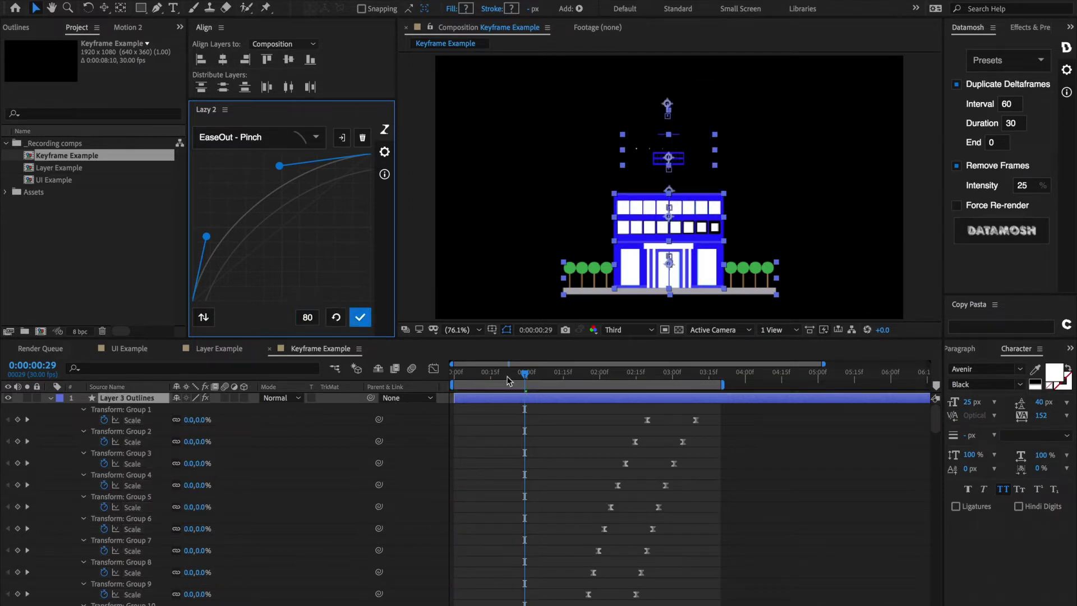
{"action": "left_click_drag", "start_coordinate": [507, 376], "coordinate": [492, 375]}
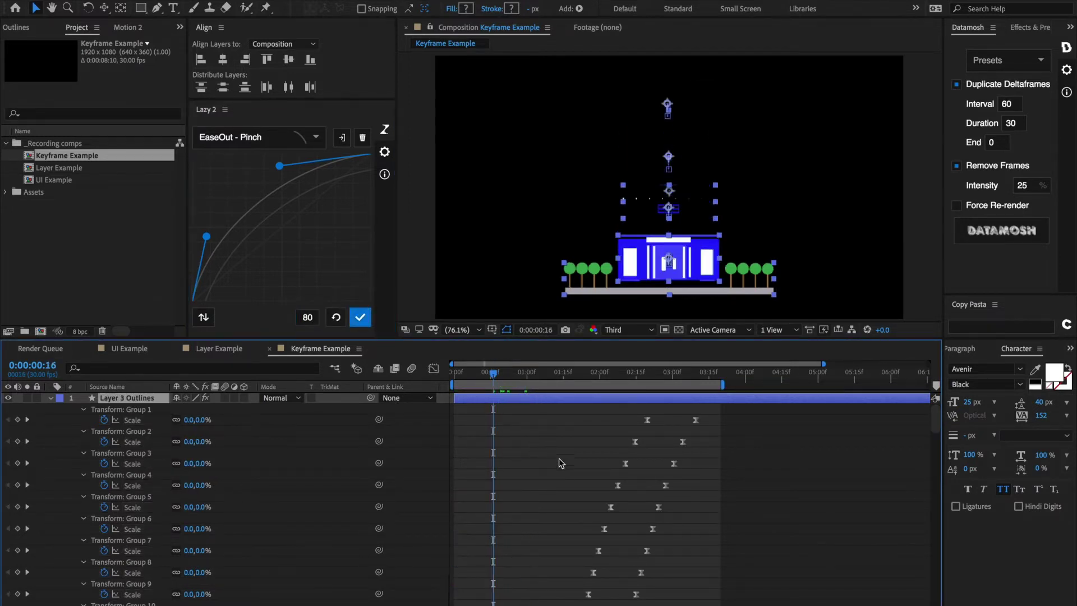
{"action": "key", "text": "grave"}
{"action": "scroll", "coordinate": [497, 352], "scroll_direction": "down", "scroll_amount": 15}
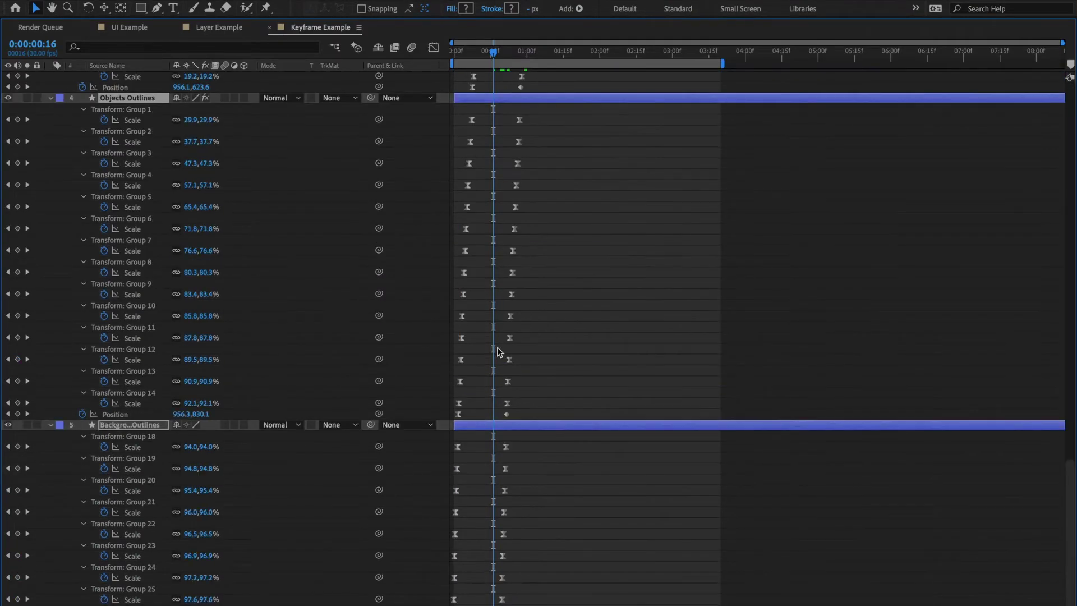
{"action": "scroll", "coordinate": [545, 436], "scroll_direction": "up", "scroll_amount": 10}
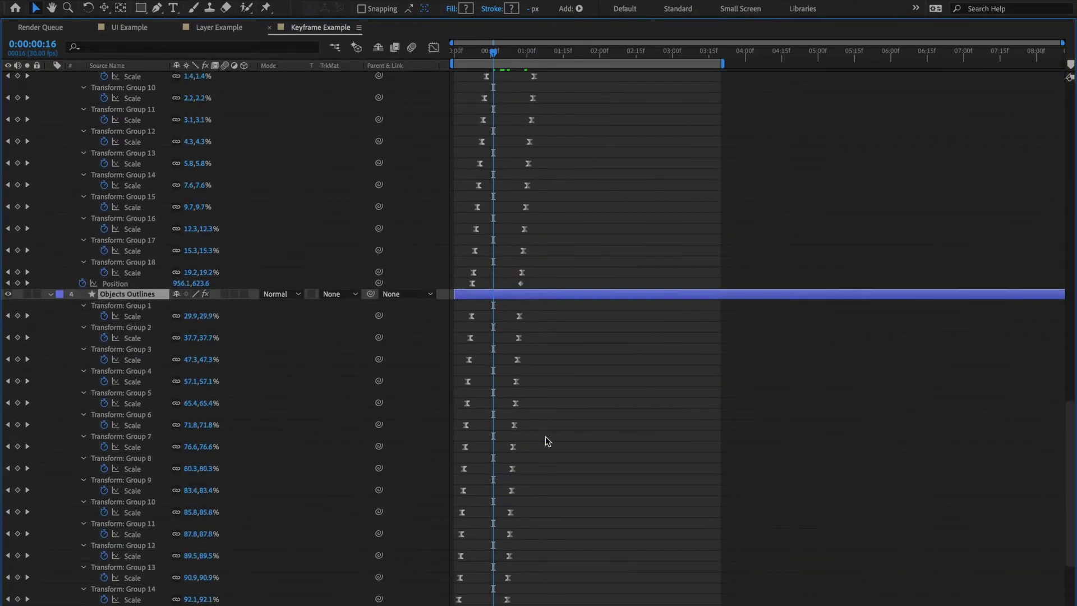
{"action": "scroll", "coordinate": [545, 437], "scroll_direction": "up", "scroll_amount": 15}
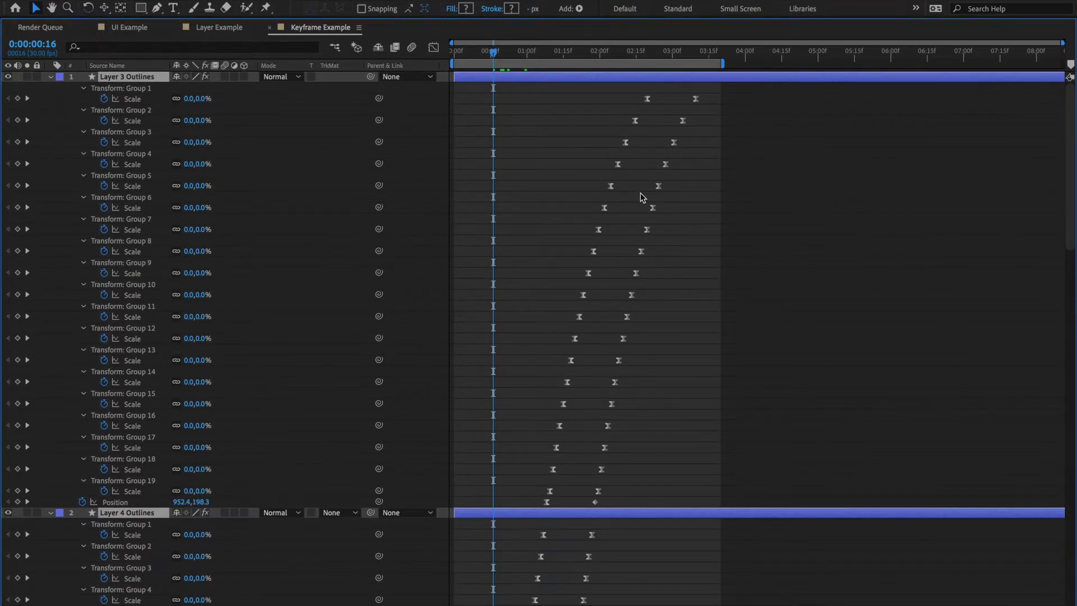
{"action": "key", "text": "grave"}
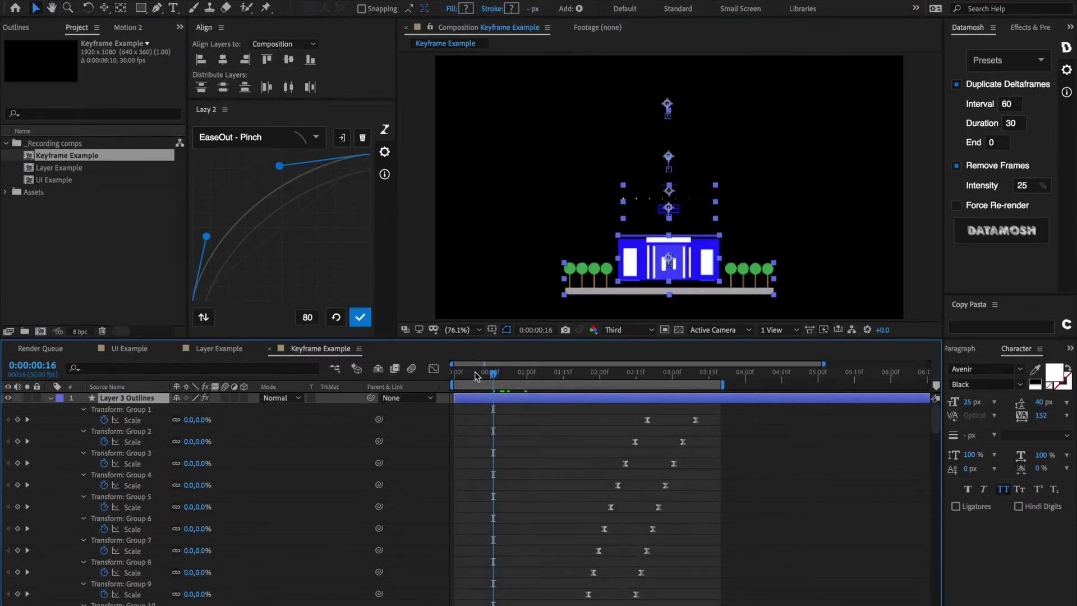
{"action": "key", "text": "Home"}
{"action": "key", "text": "space"}
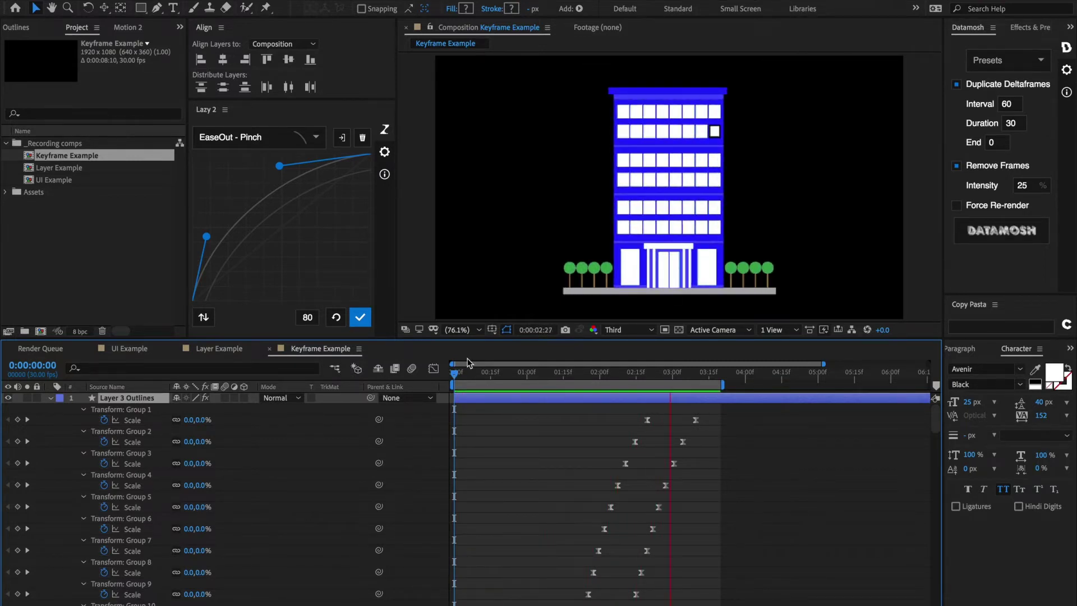
{"action": "key", "text": "space"}
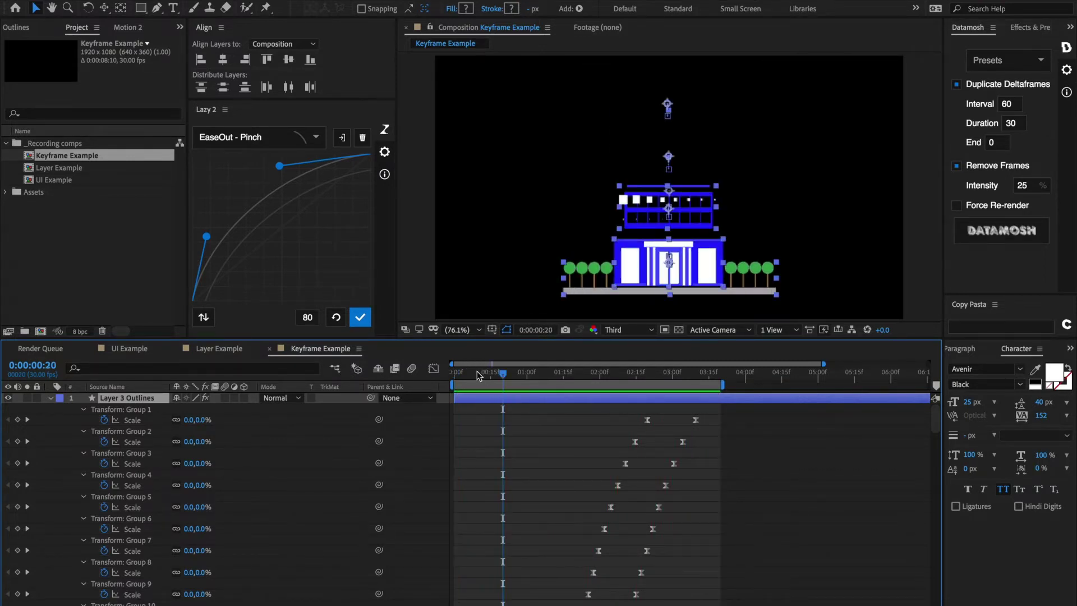
{"action": "mouse_move", "coordinate": [479, 376]}
{"action": "left_mouse_down"}
{"action": "mouse_move", "coordinate": [461, 374]}
{"action": "mouse_move", "coordinate": [489, 379]}
{"action": "left_mouse_up"}
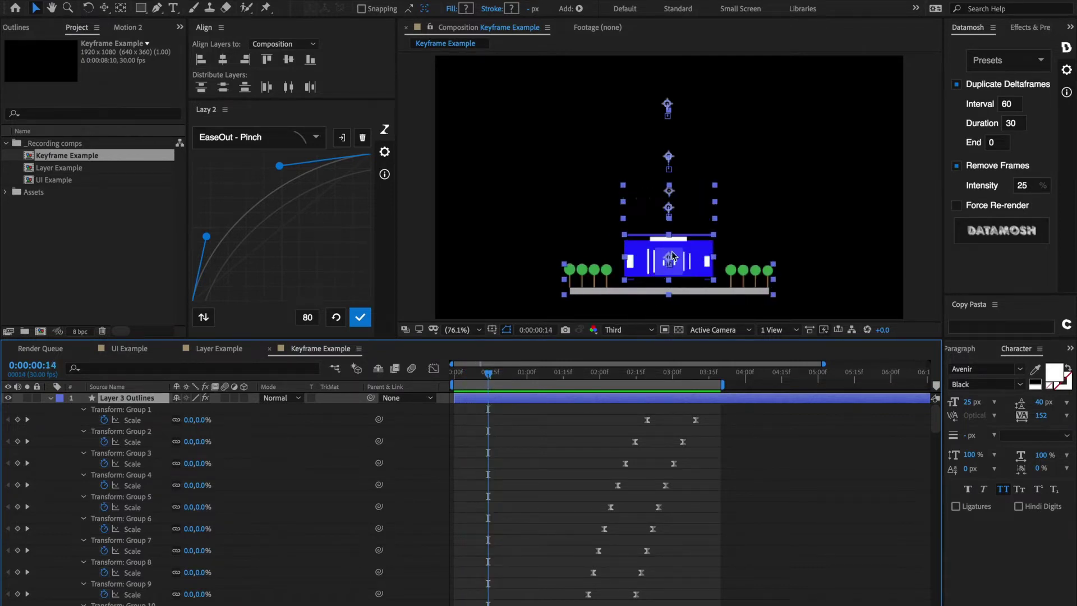
{"action": "left_click_drag", "start_coordinate": [498, 378], "coordinate": [631, 381]}
{"action": "left_click", "coordinate": [582, 373]}
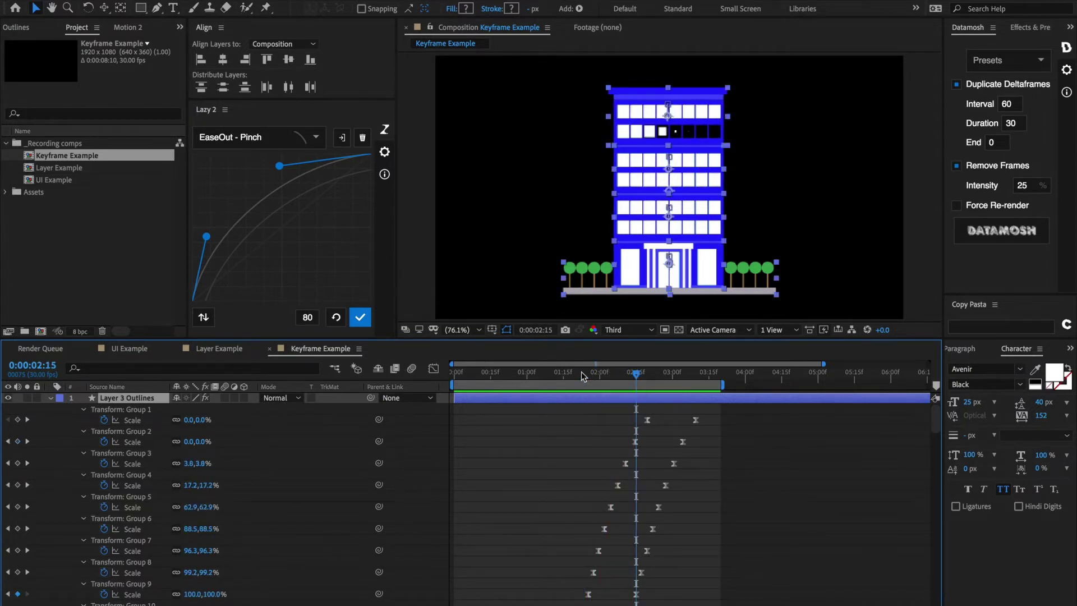
- Undo and redo the keyframe stagger to compare timings, then return to the composition start
{"action": "key", "text": "ctrl+z"}
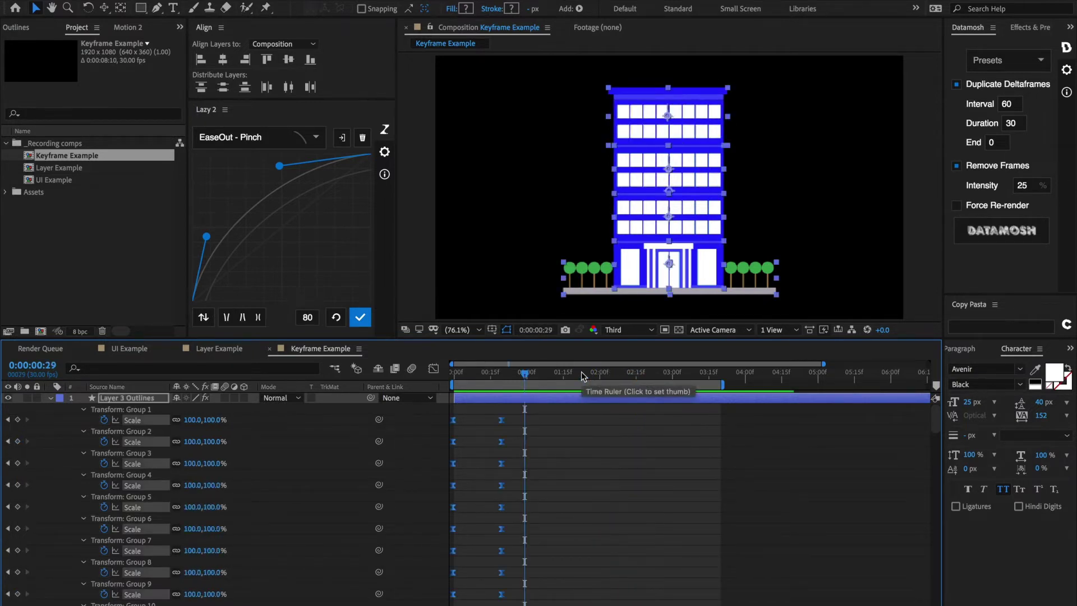
{"action": "key", "text": "ctrl+shift+z"}
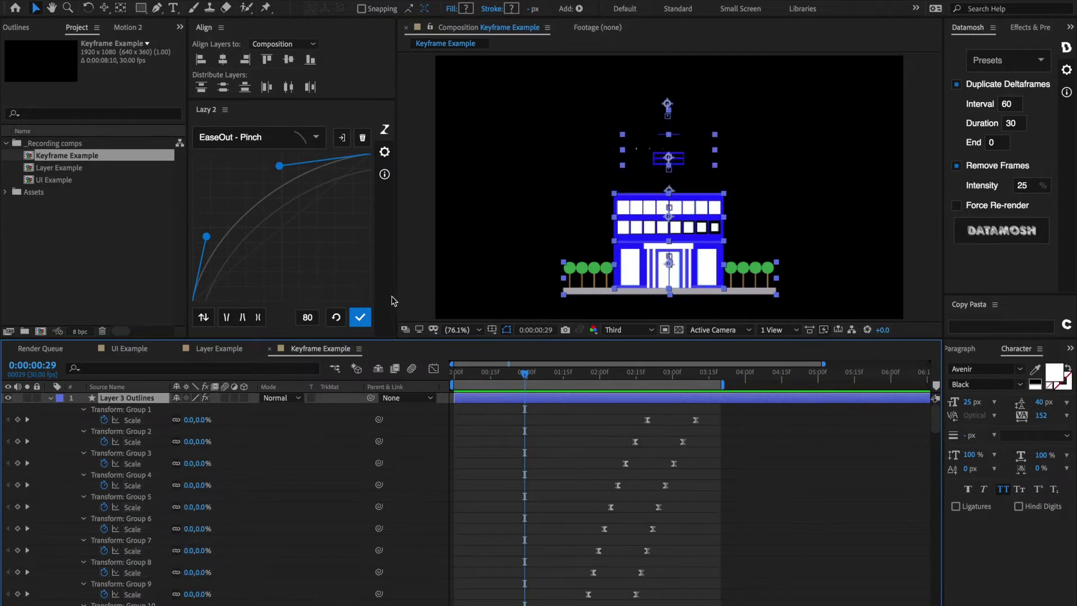
{"action": "key", "text": "Home"}
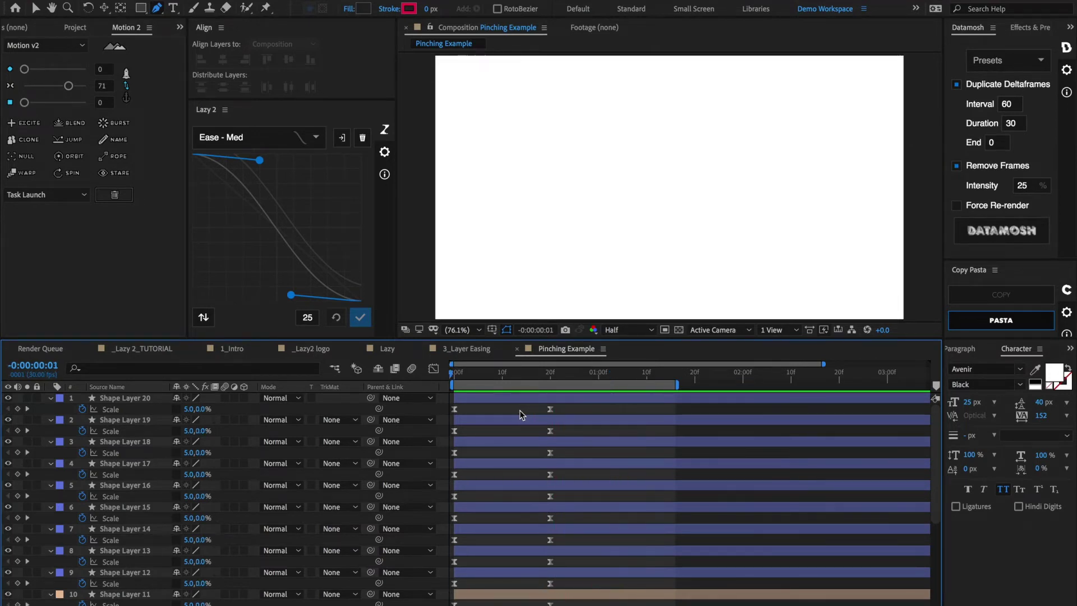
- Stop playback and marquee-select the Scale keyframes on the Pinching Example shape layers
{"action": "key", "text": "space"}
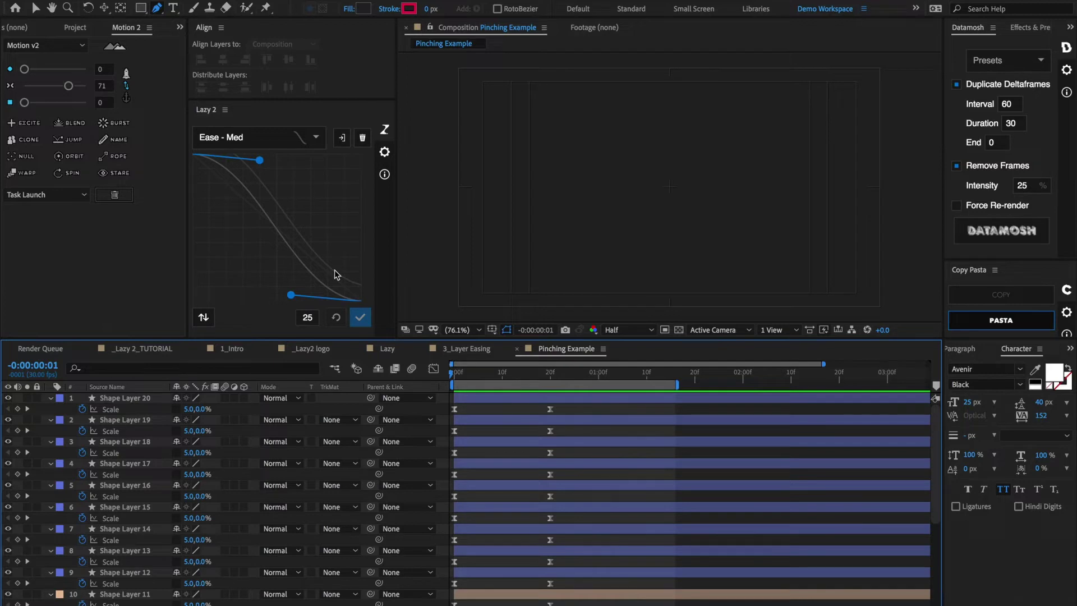
{"action": "key", "text": "v"}
{"action": "left_click", "coordinate": [504, 375]}
{"action": "left_click_drag", "start_coordinate": [562, 408], "coordinate": [447, 588]}
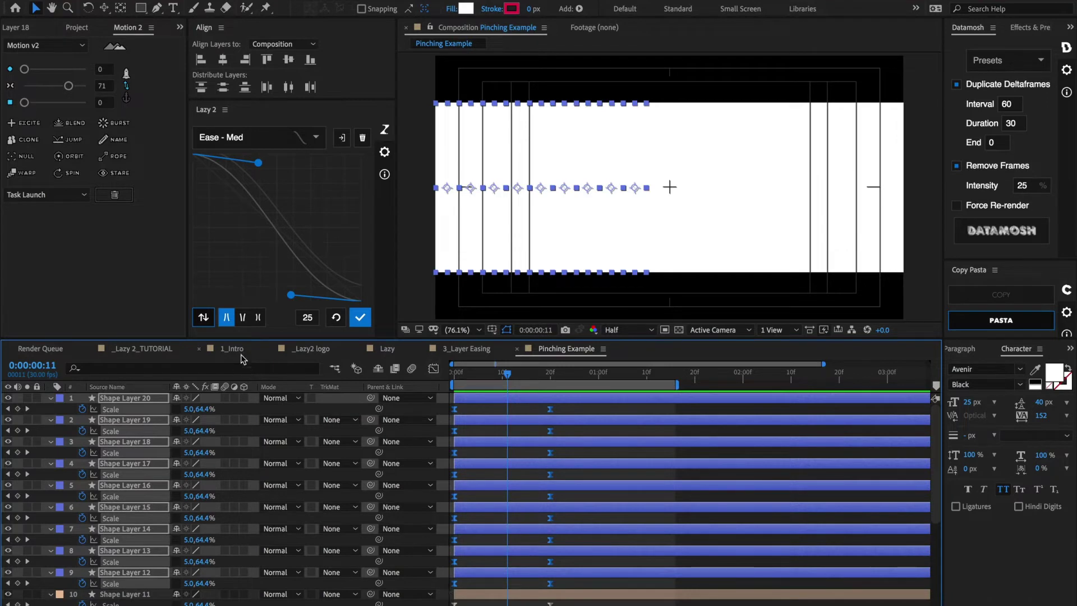
{"action": "left_click", "coordinate": [229, 326]}
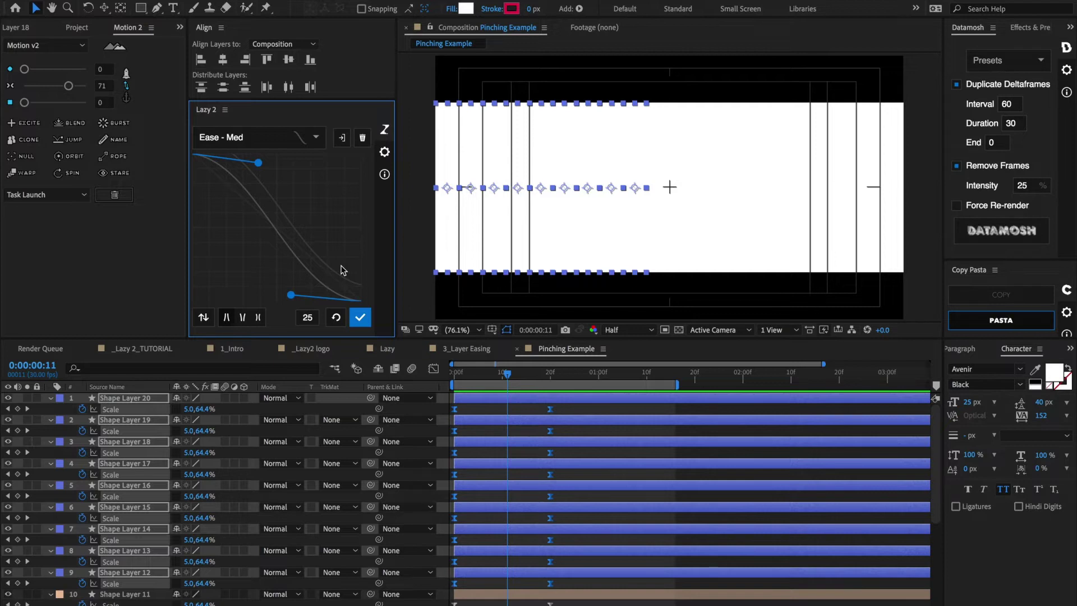
- Flip the Lazy 2 curve into a steep ease-out, enable pinching and tune the pinch amount
{"action": "left_click", "coordinate": [203, 317]}
{"action": "left_click_drag", "start_coordinate": [258, 292], "coordinate": [209, 227]}
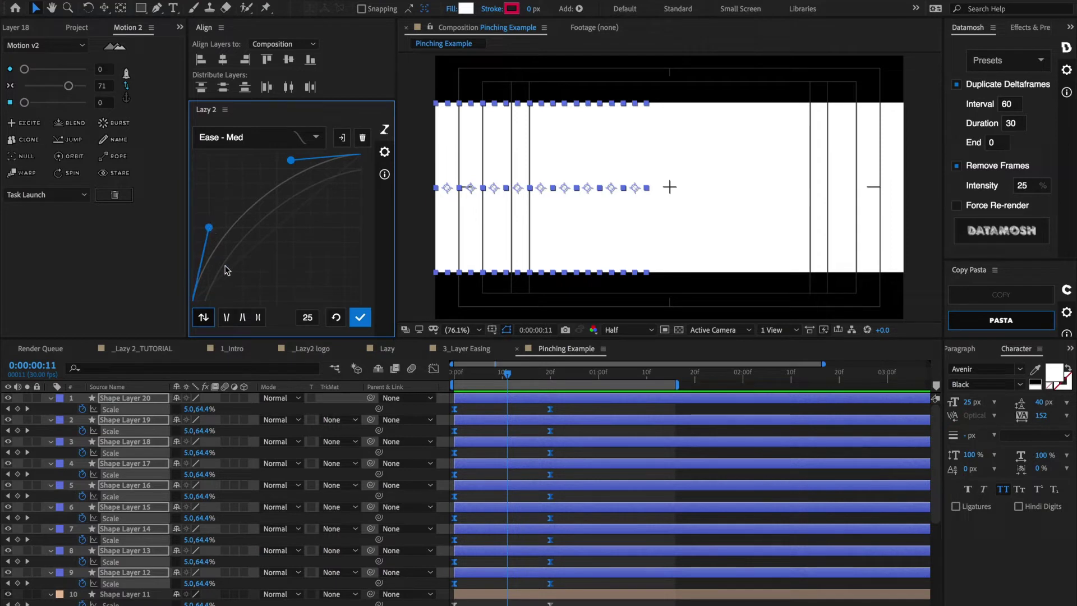
{"action": "left_click", "coordinate": [229, 318]}
{"action": "left_click_drag", "start_coordinate": [255, 303], "coordinate": [250, 304]}
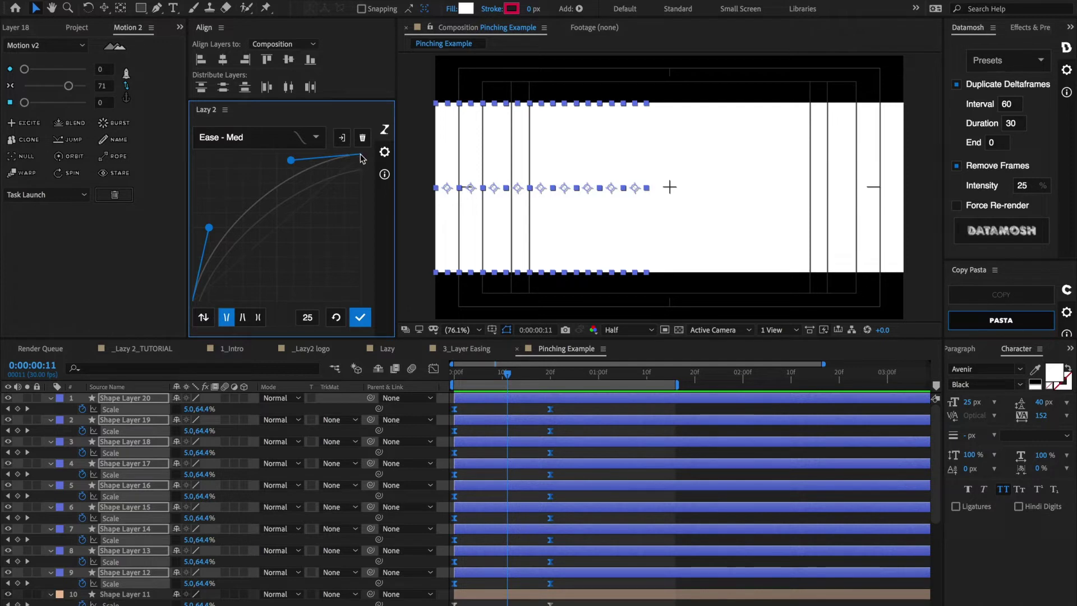
{"action": "left_click_drag", "start_coordinate": [250, 304], "coordinate": [252, 302]}
{"action": "left_click_drag", "start_coordinate": [498, 375], "coordinate": [470, 380]}
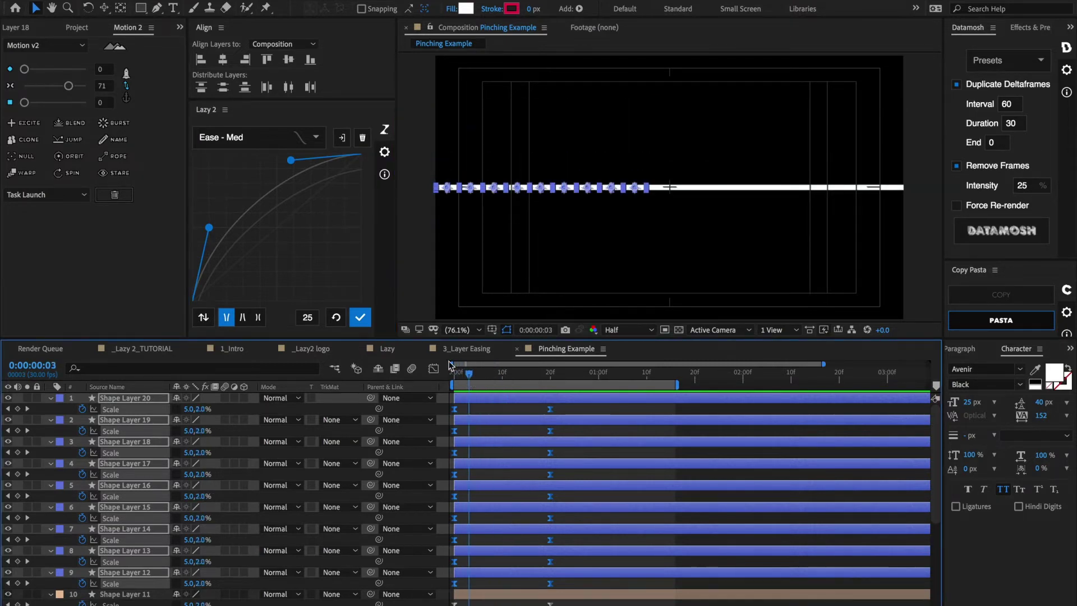
- Apply the pinched ease-out to stagger the Scale keyframes, then rewind to 0:00:00:00
{"action": "left_click", "coordinate": [360, 318]}
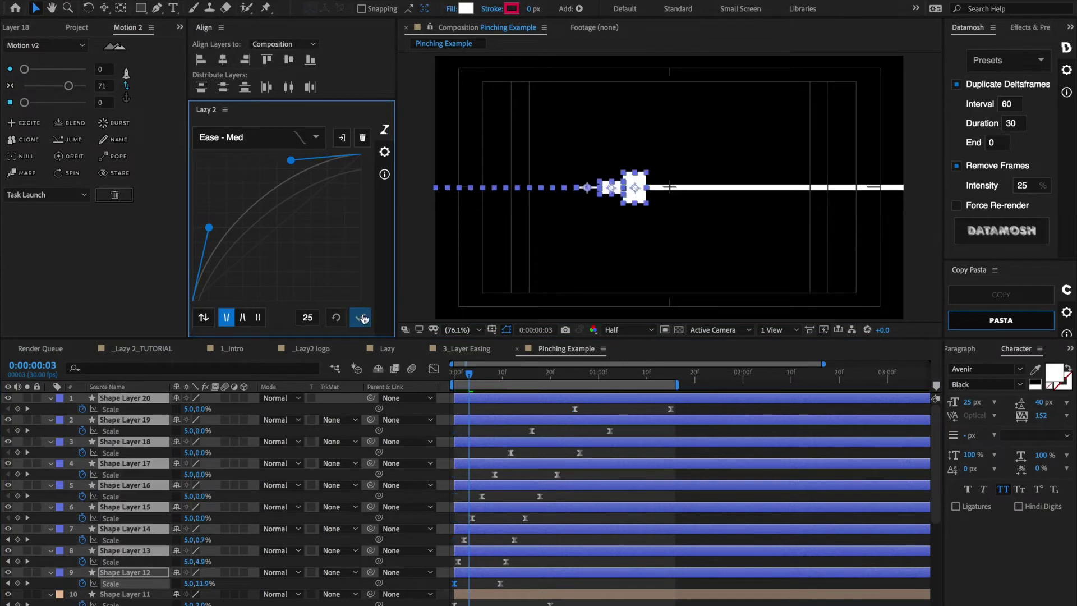
{"action": "left_click", "coordinate": [469, 376]}
{"action": "mouse_move", "coordinate": [468, 376]}
{"action": "left_mouse_down"}
{"action": "mouse_move", "coordinate": [455, 375]}
{"action": "mouse_move", "coordinate": [668, 388]}
{"action": "mouse_move", "coordinate": [455, 386]}
{"action": "left_mouse_up"}
{"action": "key", "text": "space"}
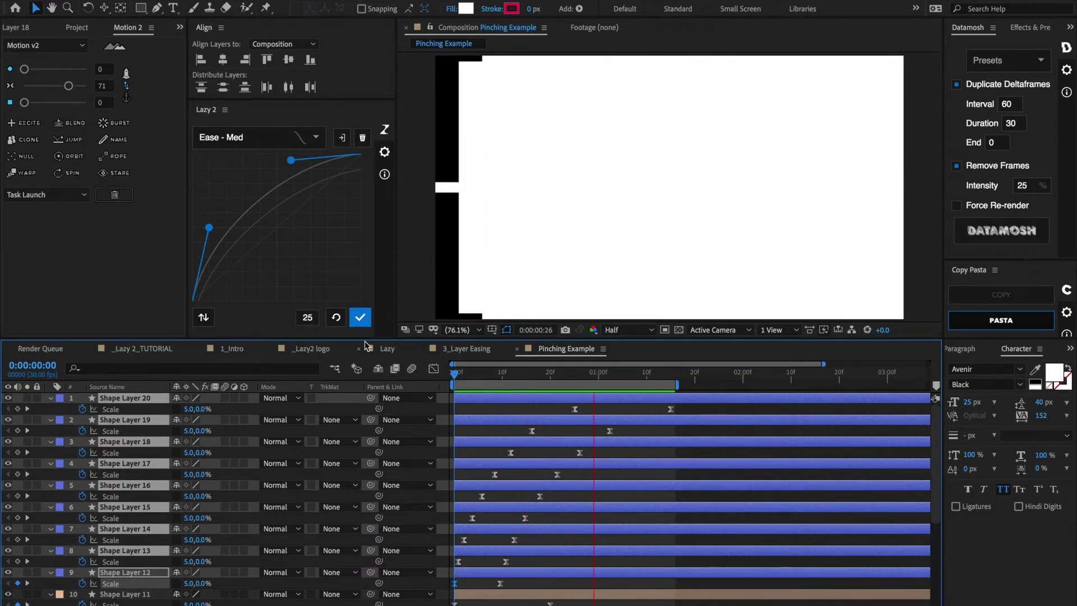
{"action": "key", "text": "space"}
{"action": "left_click", "coordinate": [453, 374]}
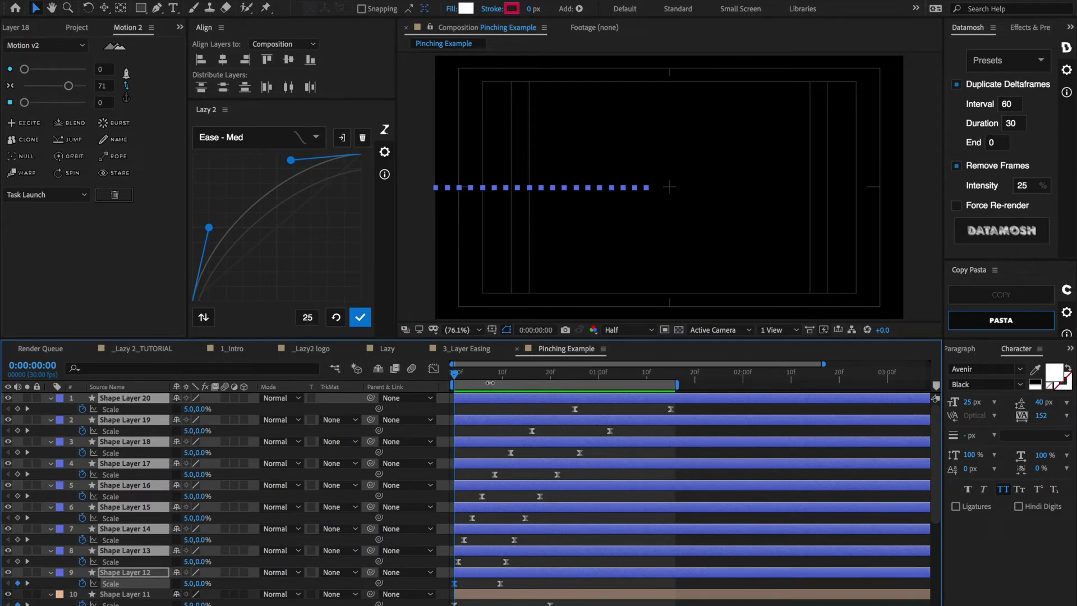
{"action": "left_click_drag", "start_coordinate": [474, 375], "coordinate": [580, 380]}
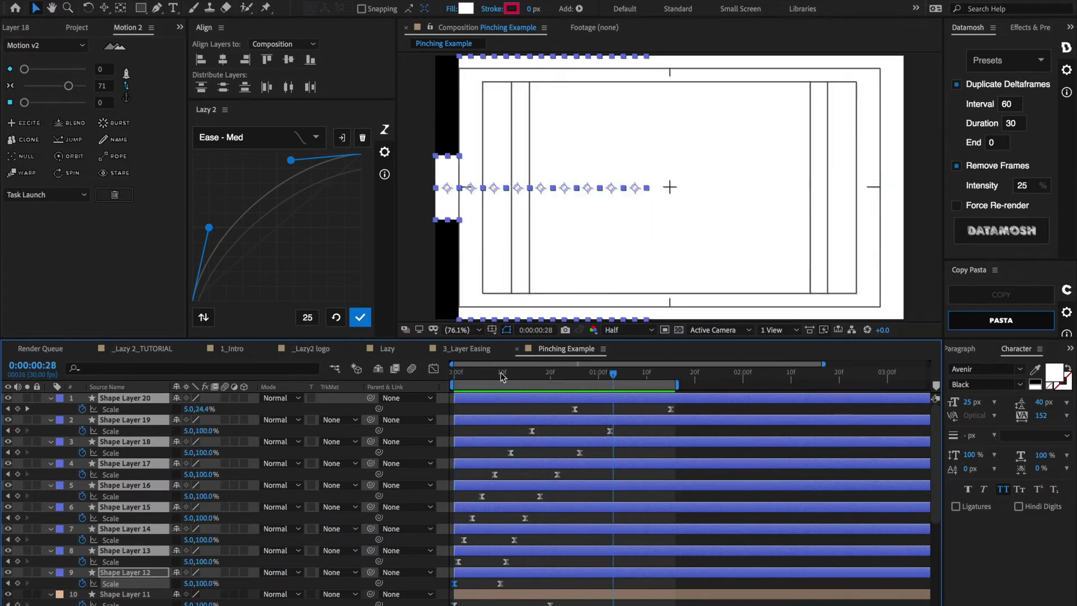
{"action": "key", "text": "space"}
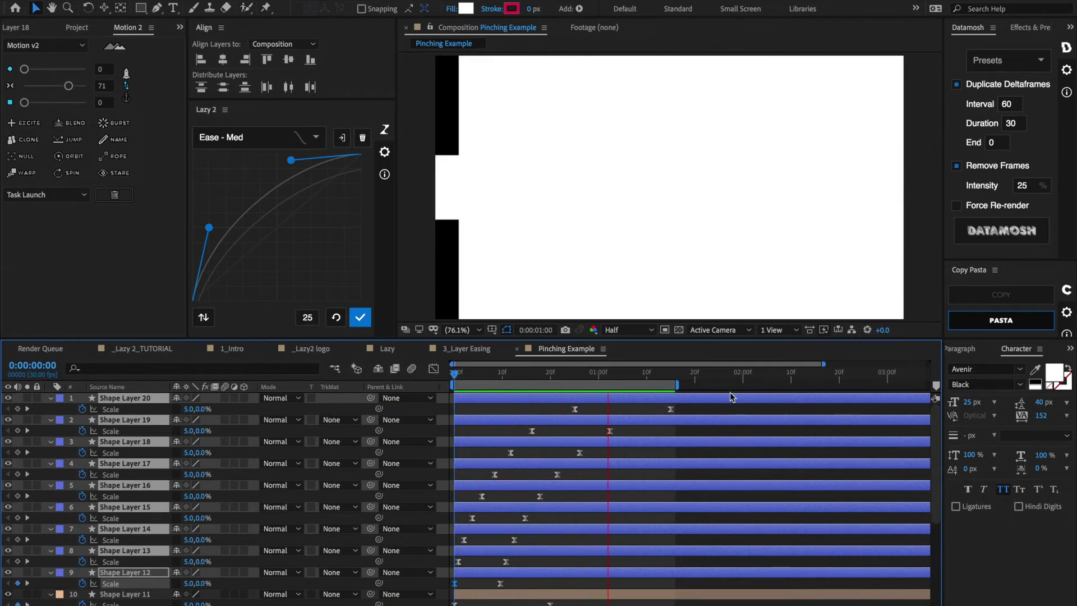
{"action": "key", "text": "space"}
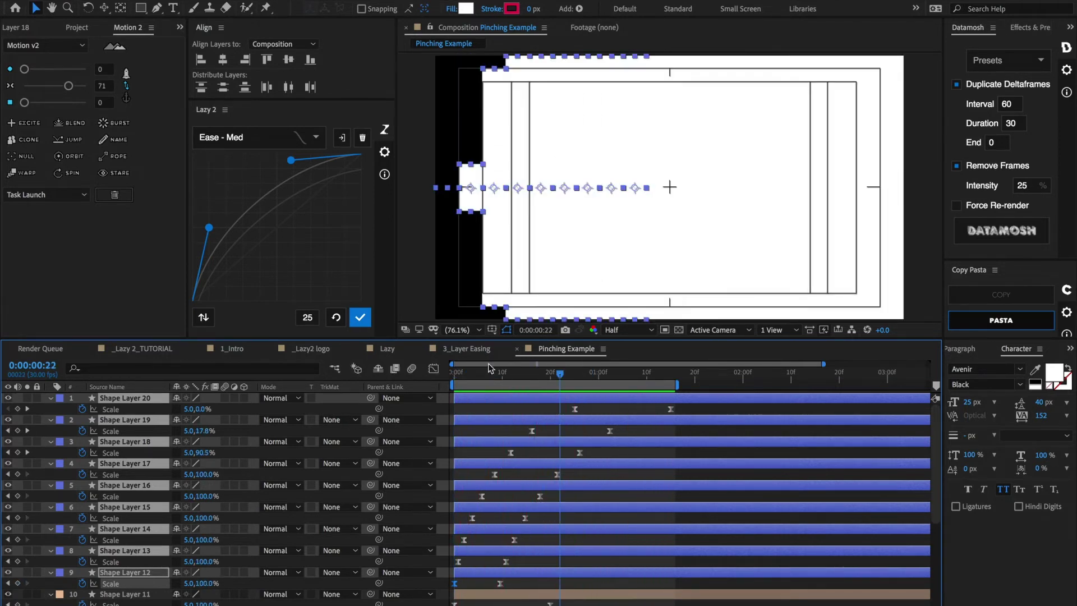
{"action": "left_click_drag", "start_coordinate": [469, 370], "coordinate": [487, 376]}
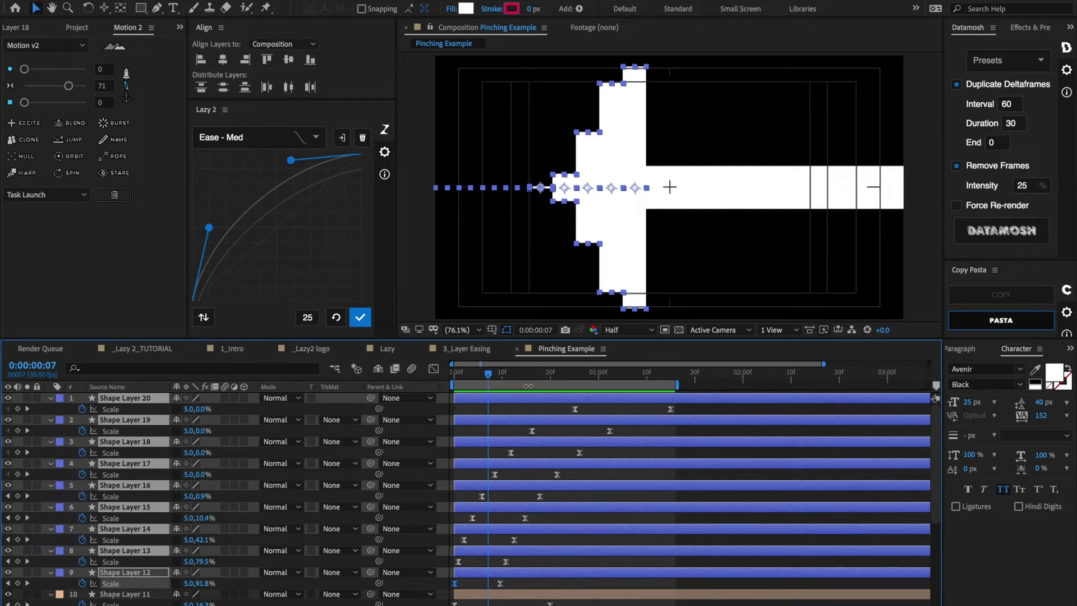
{"action": "left_click_drag", "start_coordinate": [496, 377], "coordinate": [537, 375]}
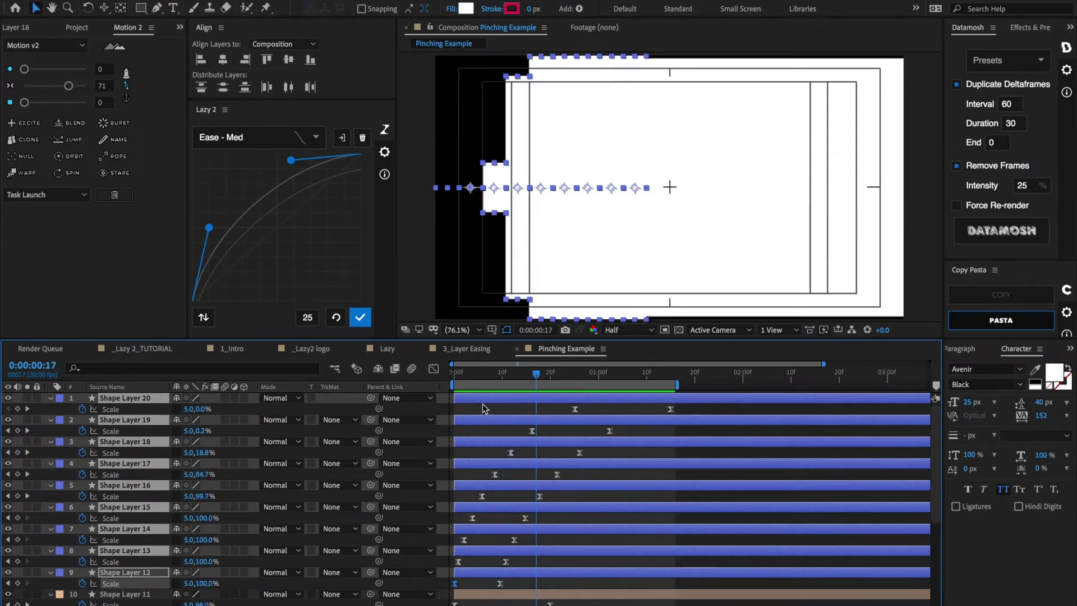
{"action": "left_click", "coordinate": [531, 375]}
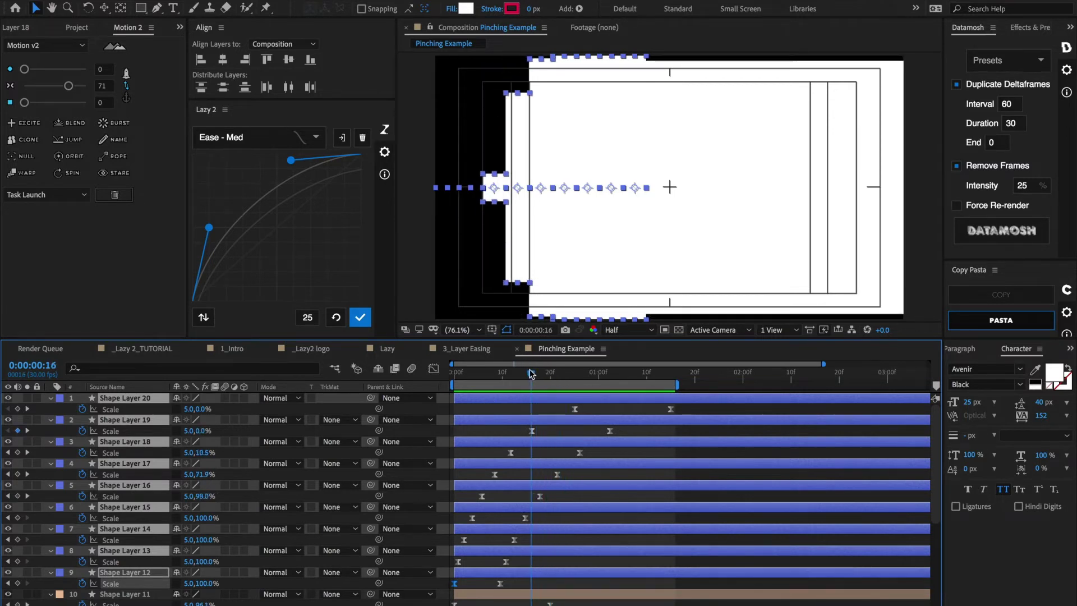
{"action": "left_click_drag", "start_coordinate": [531, 374], "coordinate": [452, 379]}
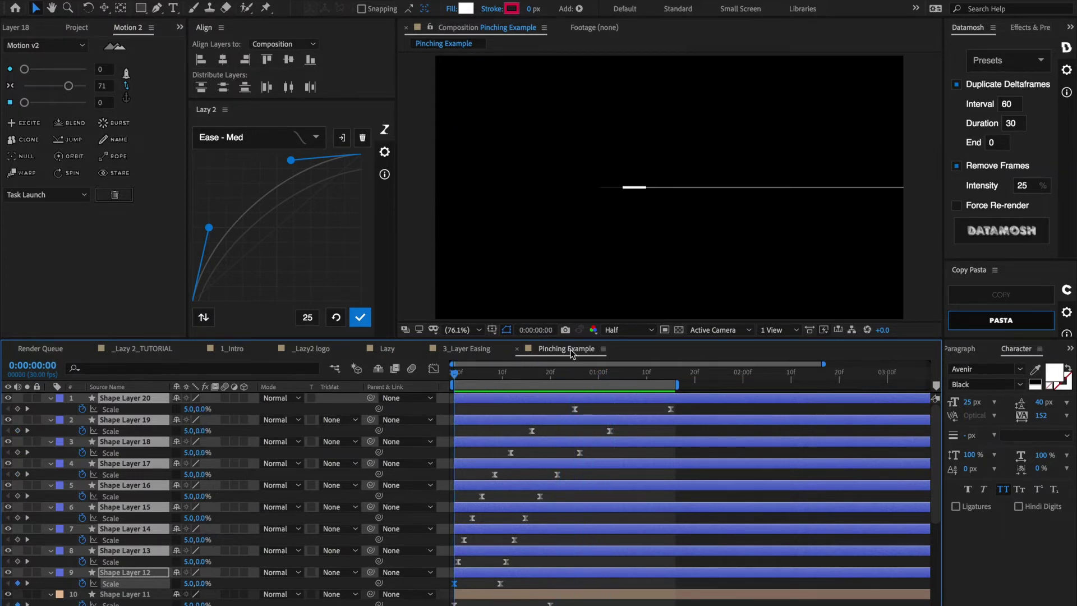
{"action": "key", "text": "space"}
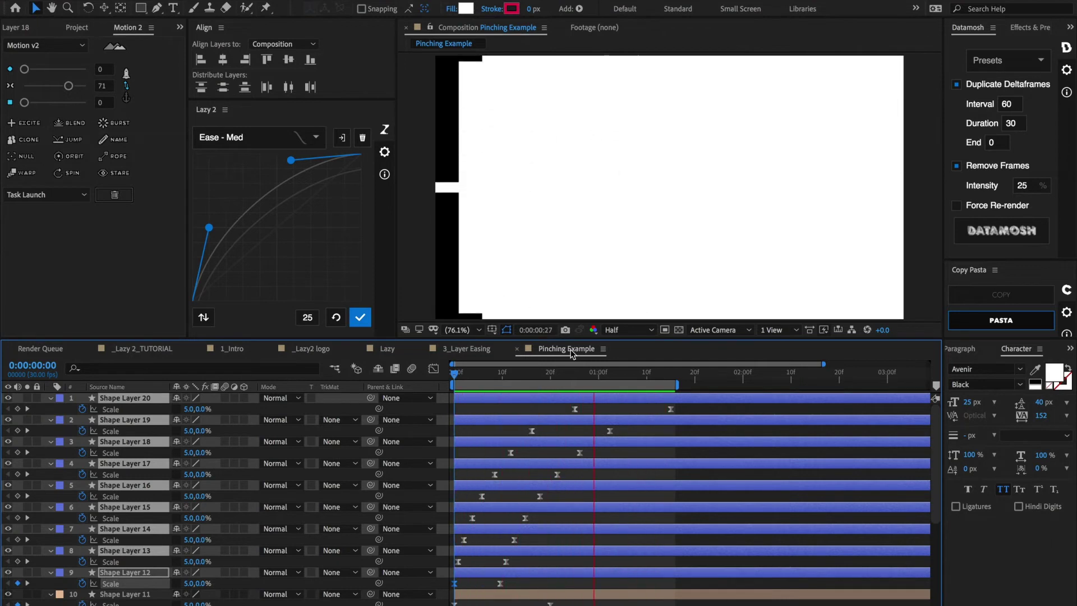
- Select Shape Layers 11 to 2, flip the pinched curve, and apply it to stagger them in reverse
{"action": "key", "text": "space"}
{"action": "scroll", "coordinate": [224, 493], "scroll_direction": "down", "scroll_amount": 1}
{"action": "scroll", "coordinate": [224, 493], "scroll_direction": "down", "scroll_amount": 6}
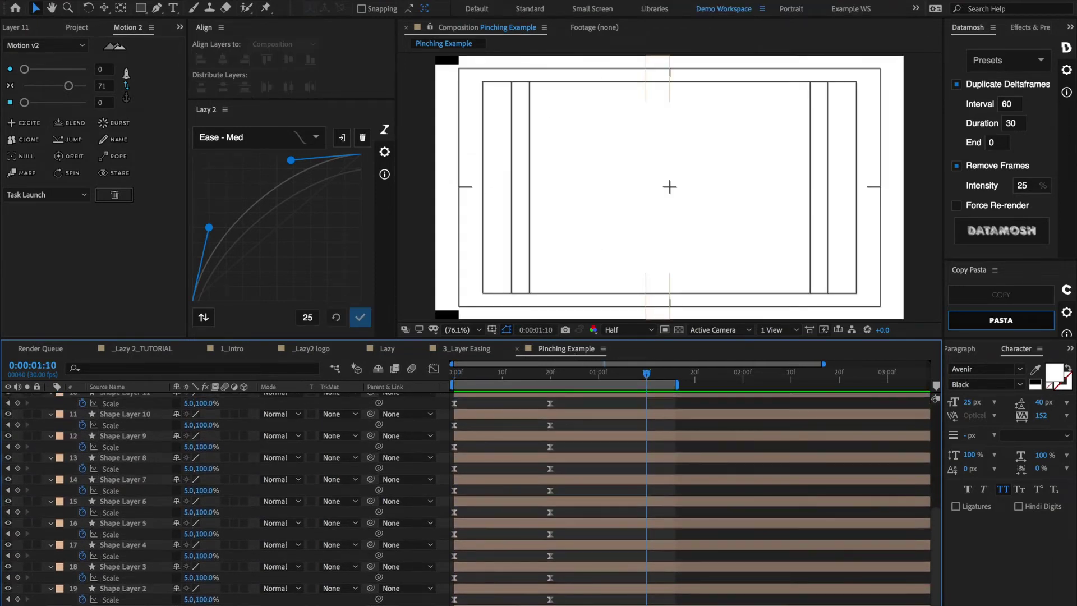
{"action": "mouse_move", "coordinate": [435, 599]}
{"action": "left_mouse_down"}
{"action": "mouse_move", "coordinate": [432, 390]}
{"action": "mouse_move", "coordinate": [447, 437]}
{"action": "left_mouse_up"}
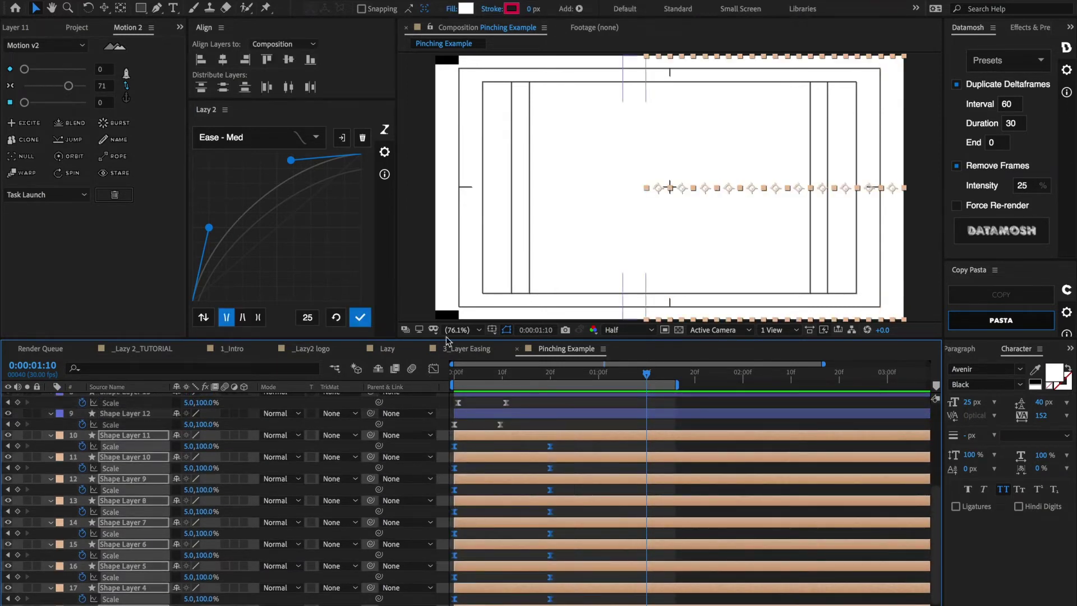
{"action": "left_click", "coordinate": [203, 318]}
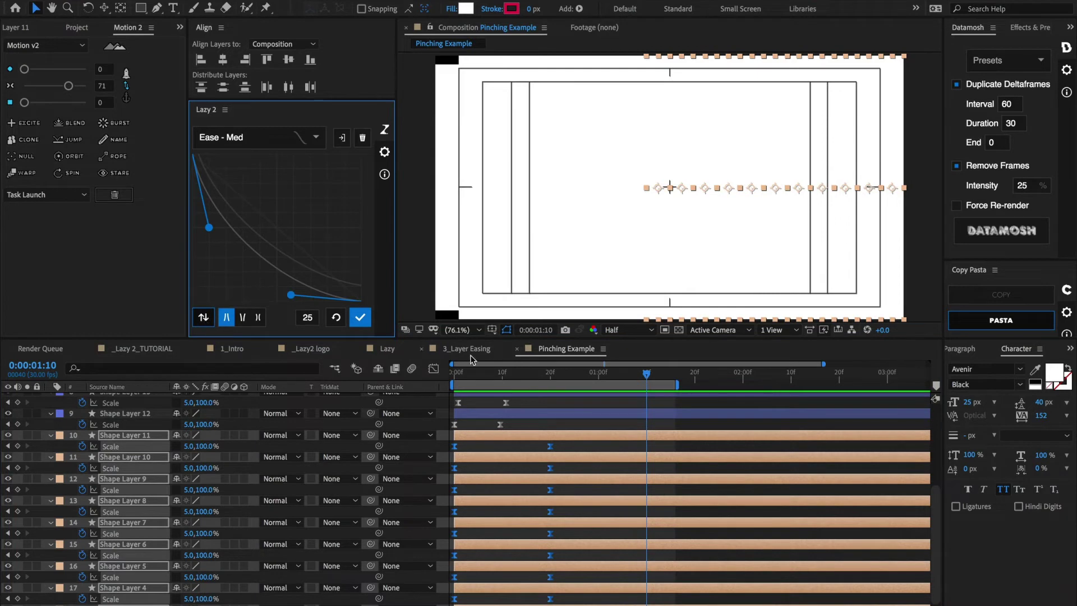
{"action": "left_click", "coordinate": [360, 318]}
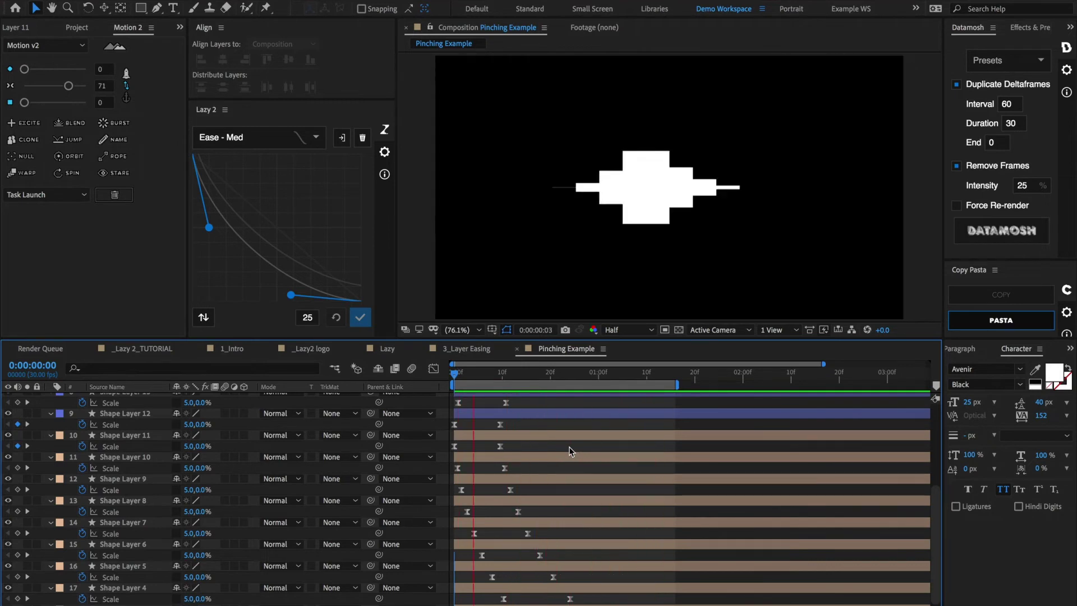
- Undo the last stagger, marquee-select the top layers' Scale keyframes, and flip the Lazy 2 curve
{"action": "key", "text": "ctrl+z"}
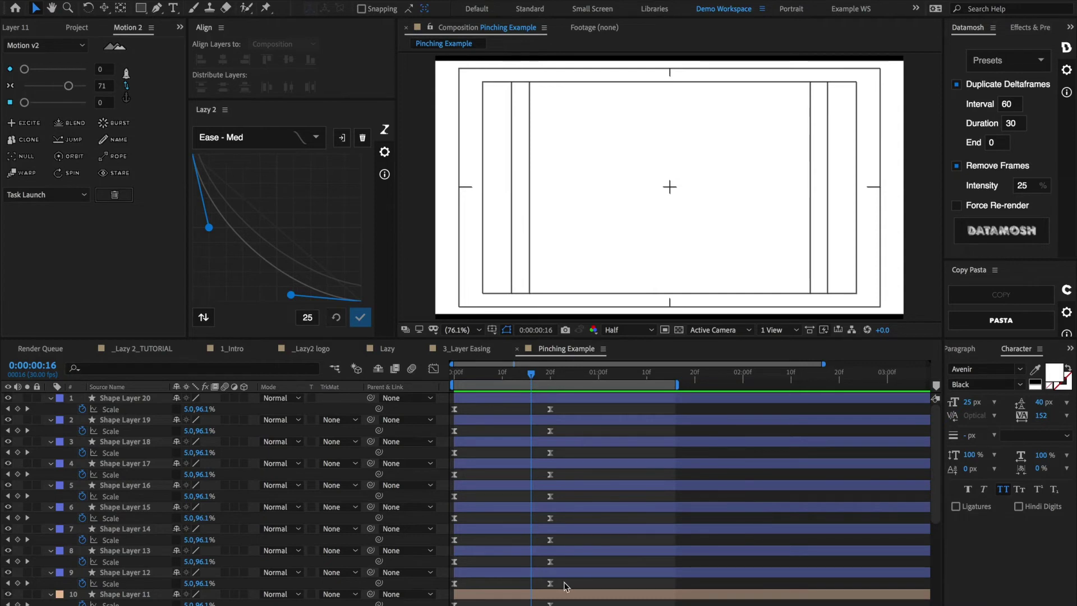
{"action": "left_click_drag", "start_coordinate": [564, 409], "coordinate": [437, 593]}
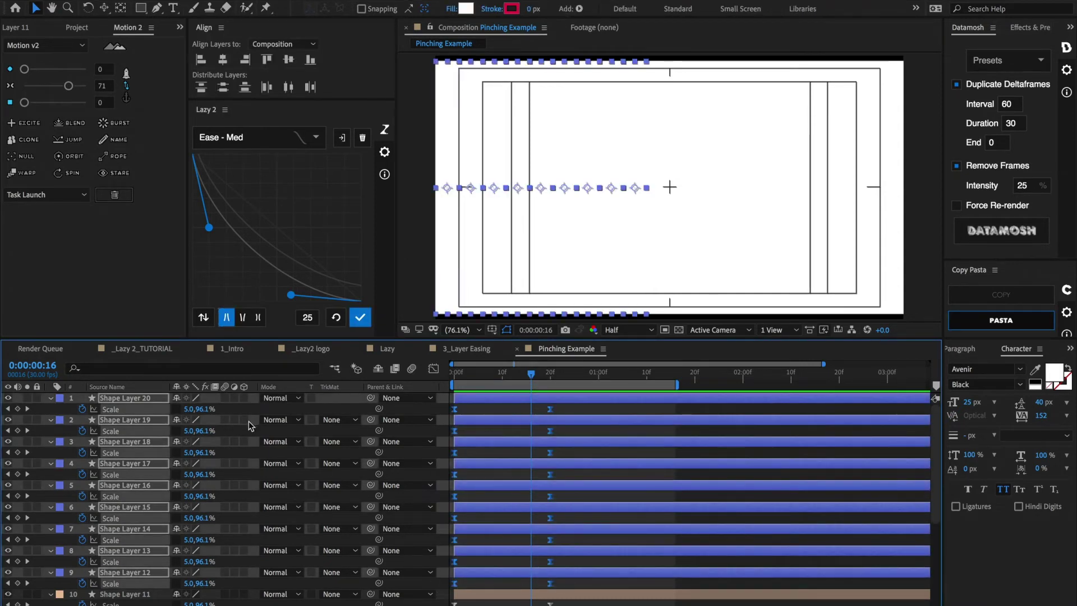
{"action": "left_click", "coordinate": [204, 322]}
{"action": "mouse_move", "coordinate": [228, 321]}
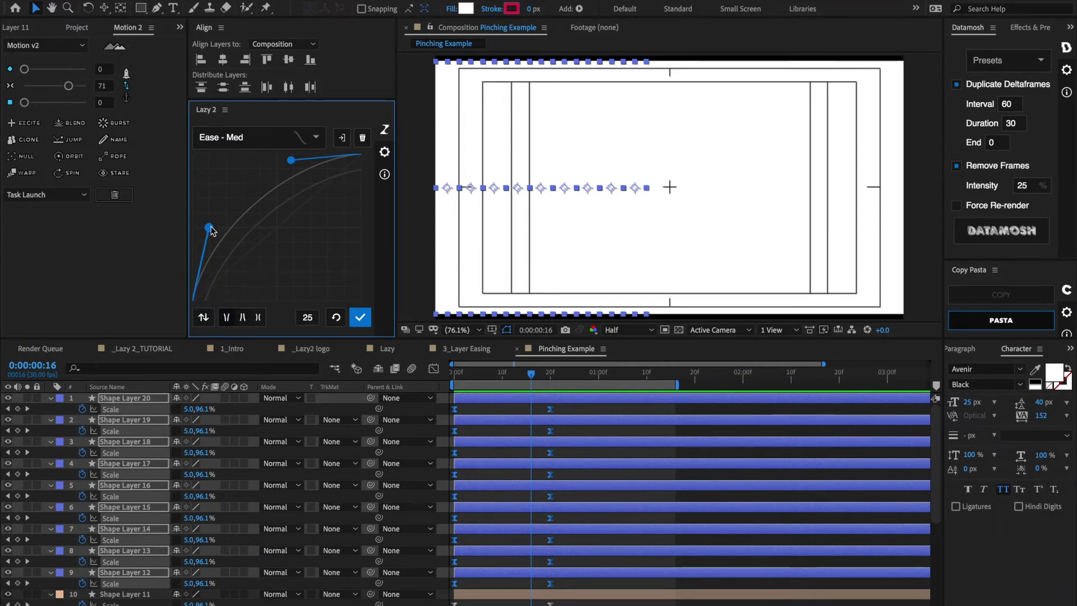
- Drag both Bezier handles into an ease-in shape, switch to pinch mode, and apply it to the selected keyframes
{"action": "left_click_drag", "start_coordinate": [208, 227], "coordinate": [274, 298]}
{"action": "left_click_drag", "start_coordinate": [291, 162], "coordinate": [335, 227]}
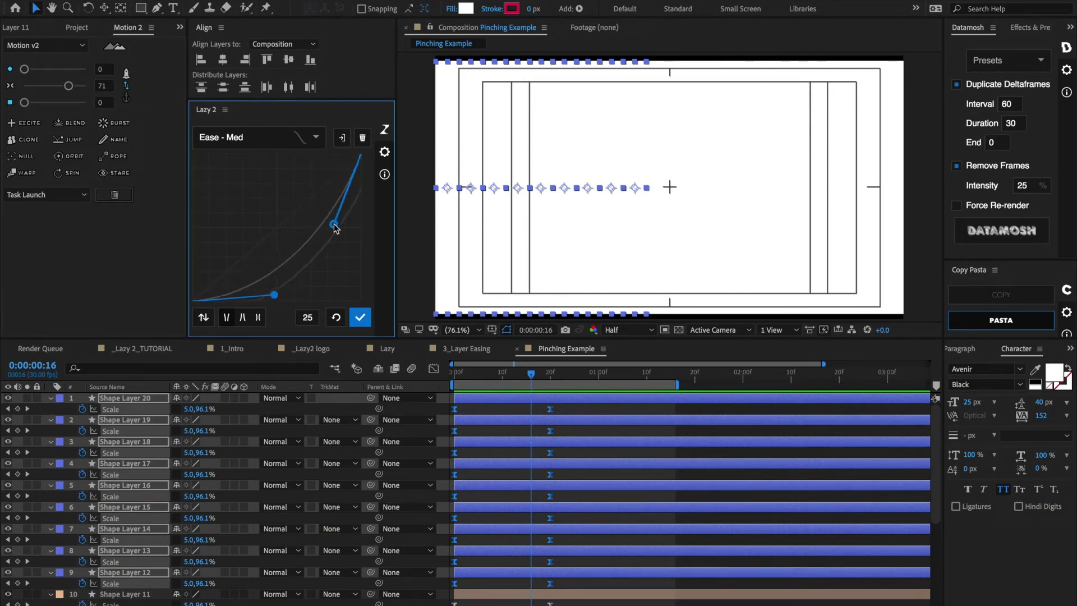
{"action": "left_click", "coordinate": [243, 318]}
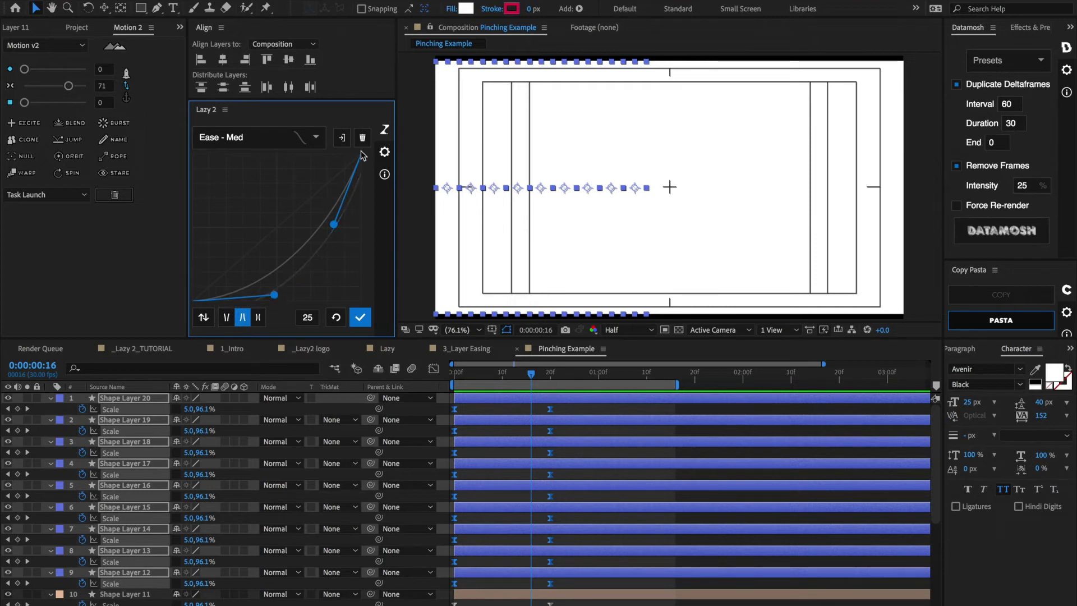
{"action": "left_click", "coordinate": [243, 316]}
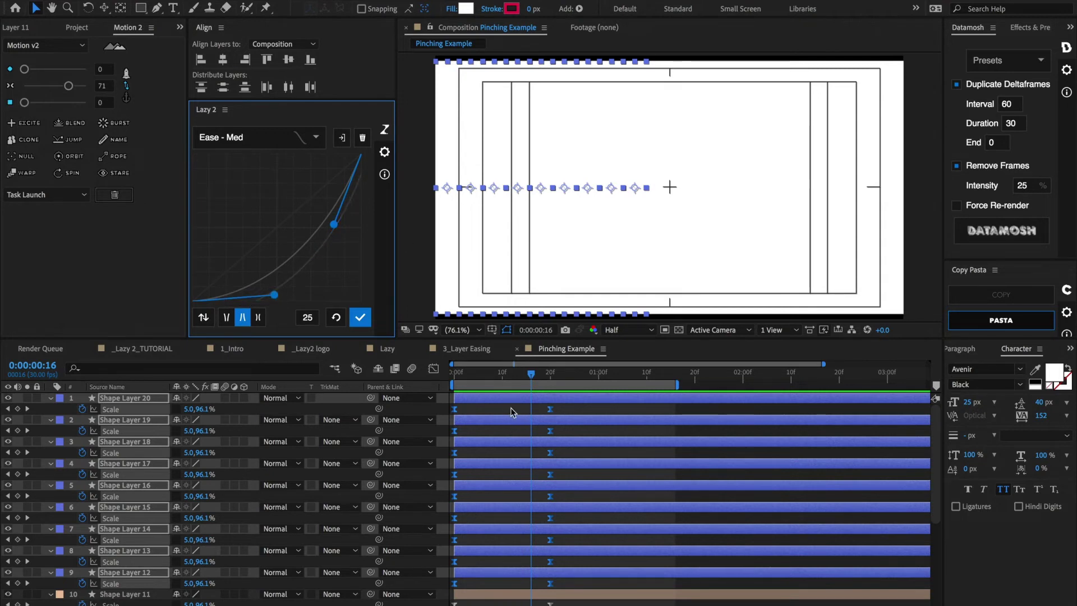
{"action": "left_click", "coordinate": [359, 317]}
{"action": "left_click", "coordinate": [478, 370]}
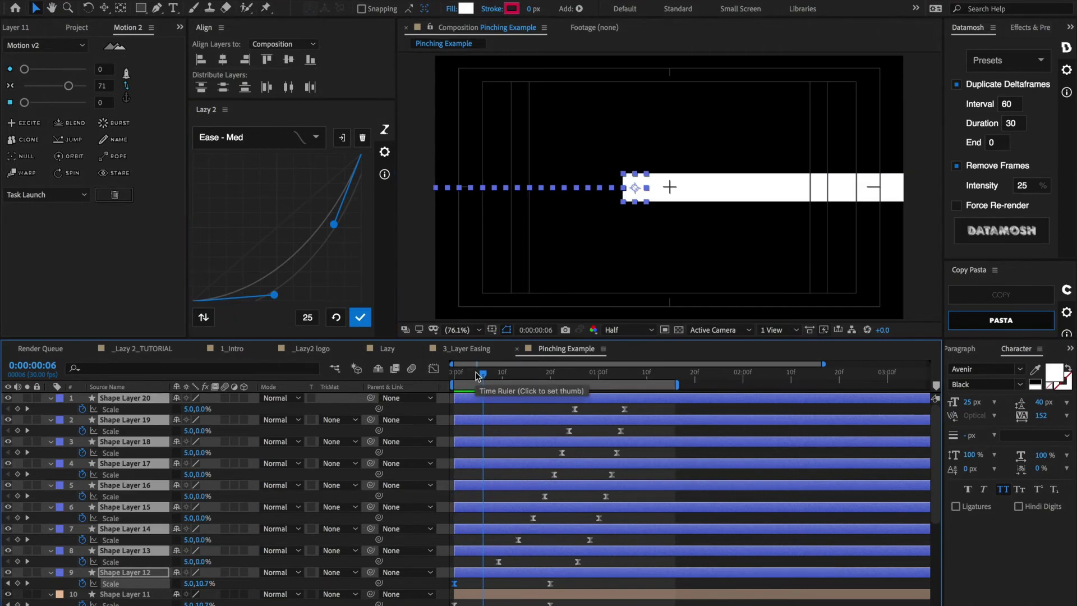
- Scrub forward from frame 3 and play back the staggered white-bar scale animation
{"action": "left_click", "coordinate": [468, 371]}
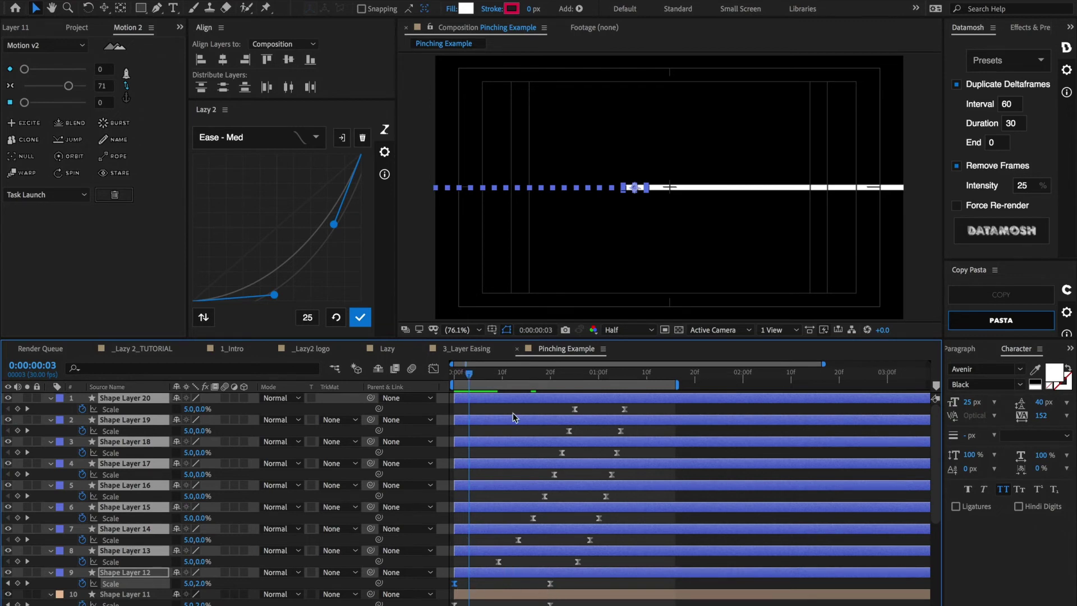
{"action": "left_click_drag", "start_coordinate": [470, 377], "coordinate": [545, 399]}
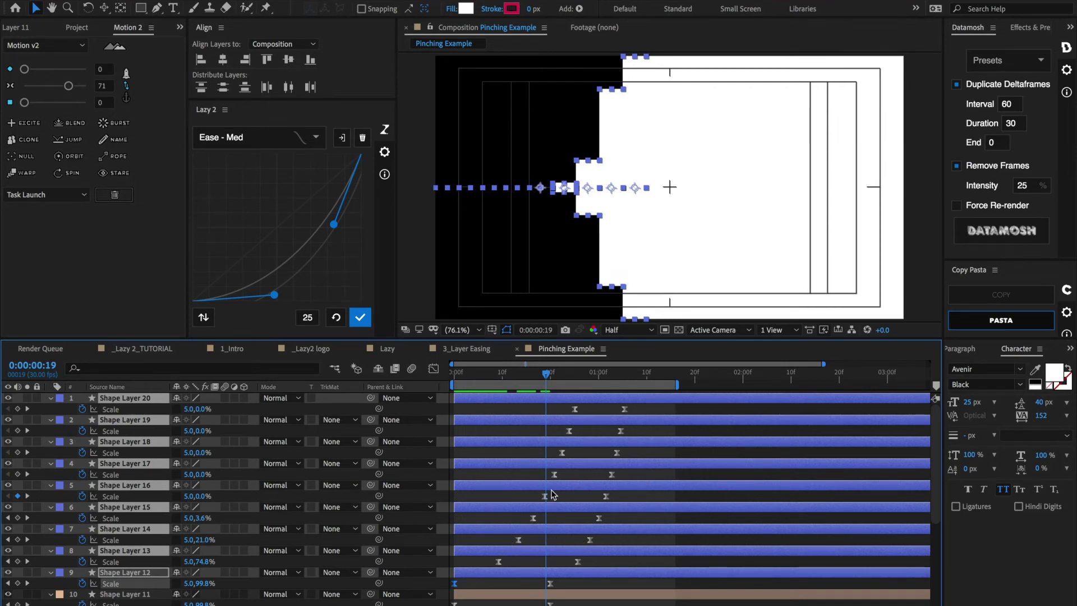
{"action": "key", "text": "space"}
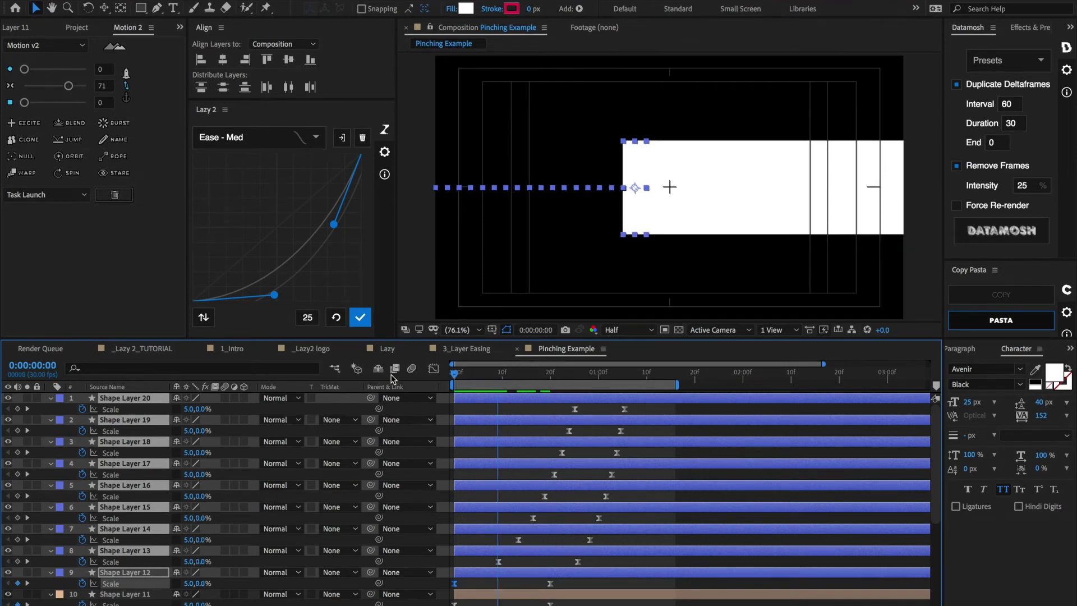
- Flip the curve to a pinched ease-out, apply it to Shape Layers 10–3, and scrub to review
{"action": "scroll", "coordinate": [505, 440], "scroll_direction": "down", "scroll_amount": 4}
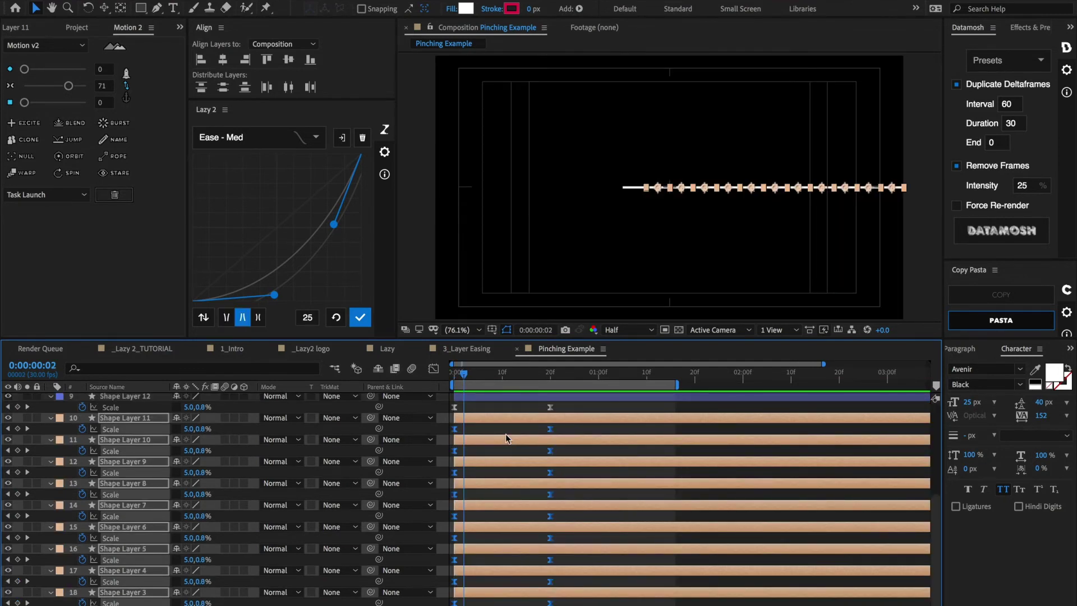
{"action": "left_click", "coordinate": [203, 316]}
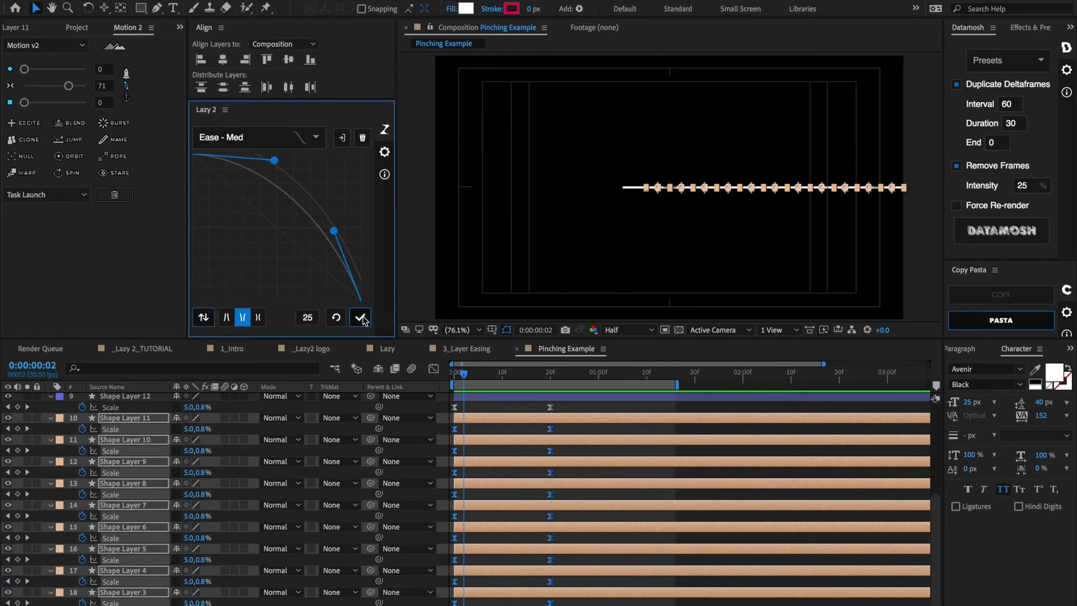
{"action": "left_click", "coordinate": [359, 317]}
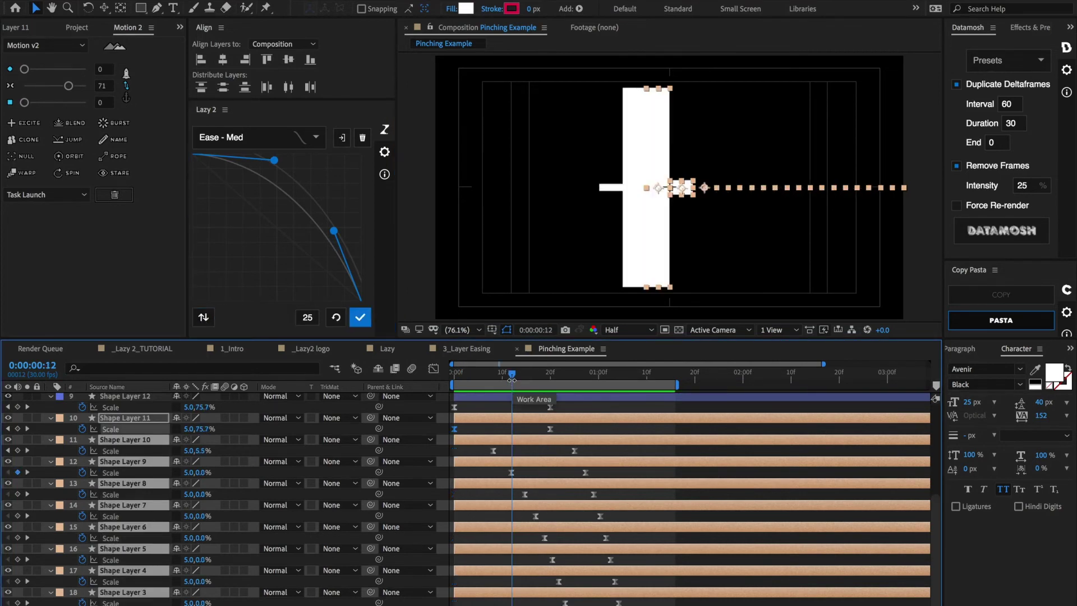
{"action": "left_click_drag", "start_coordinate": [512, 374], "coordinate": [580, 386]}
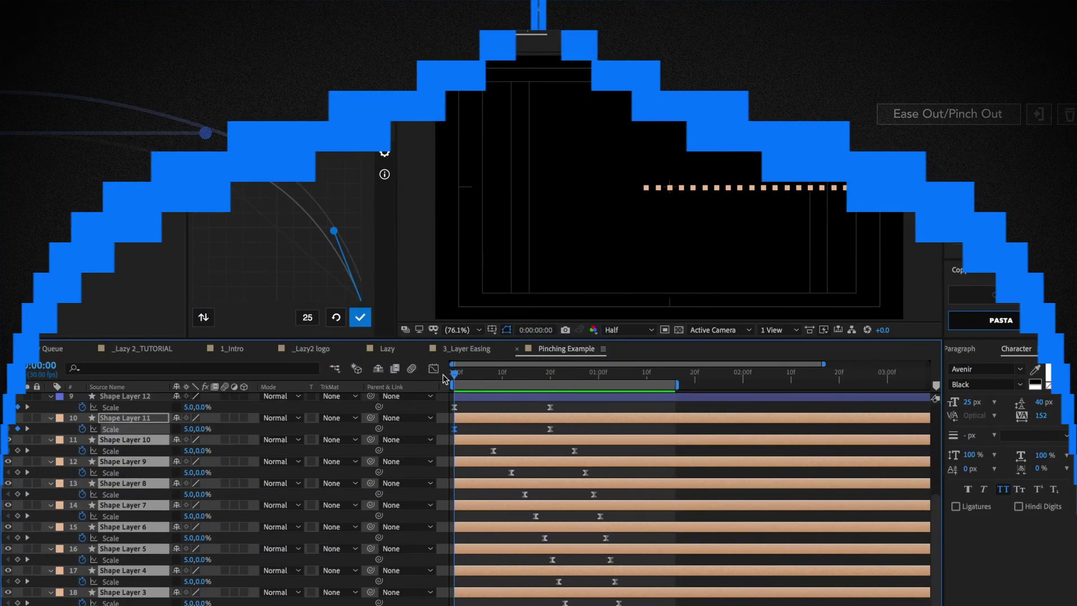
{"action": "left_click_drag", "start_coordinate": [443, 375], "coordinate": [555, 375]}
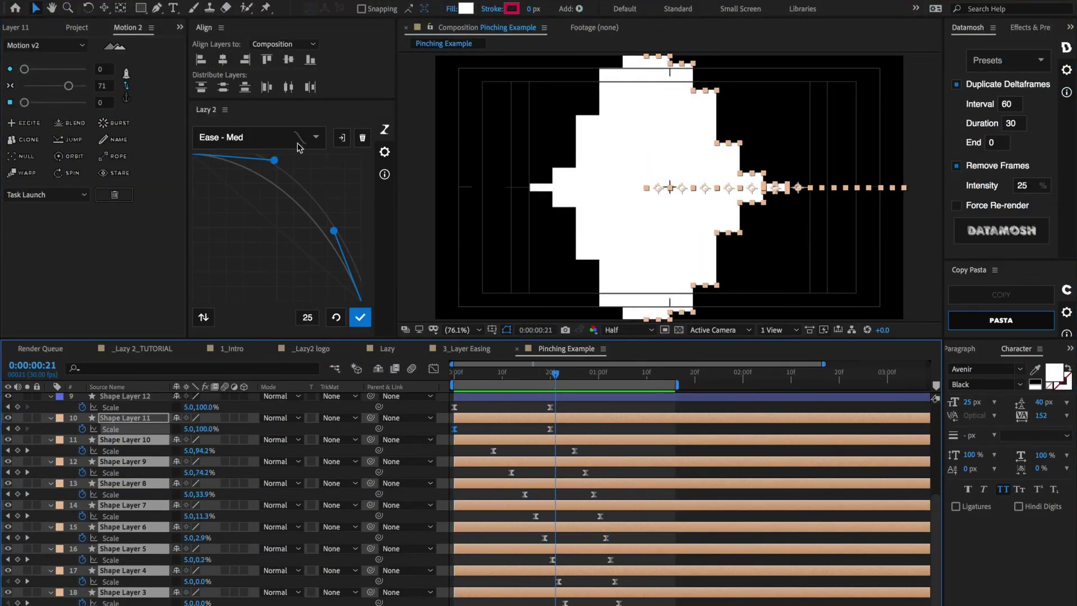
- Create a new Lazy 2 curve preset named 'Ease out pinch' from the current curve
{"action": "left_click", "coordinate": [317, 137]}
{"action": "left_click", "coordinate": [317, 137]}
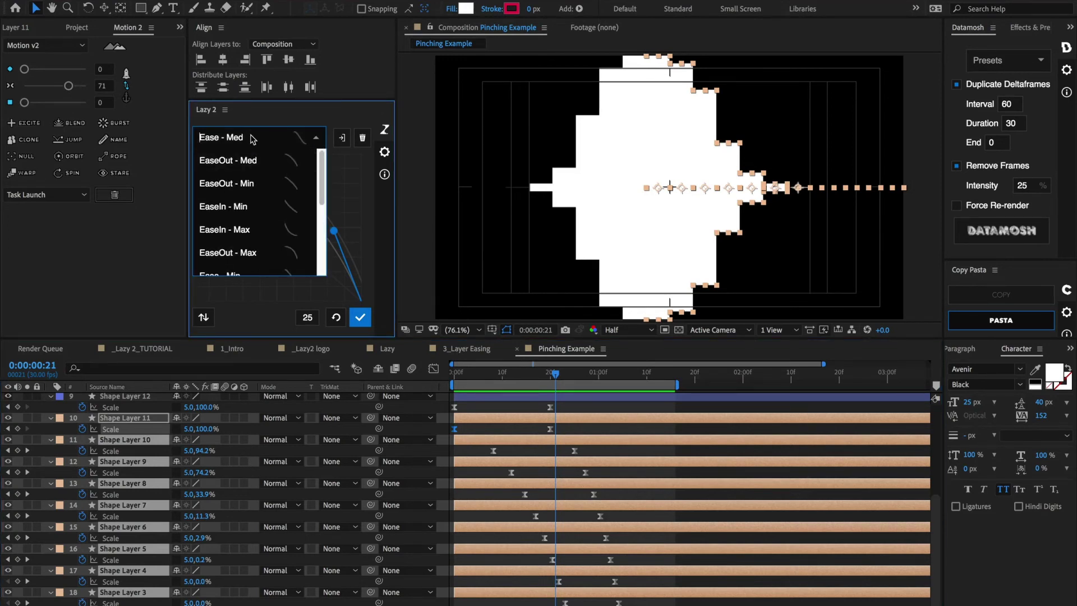
{"action": "type", "text": "Ease out pinch"}
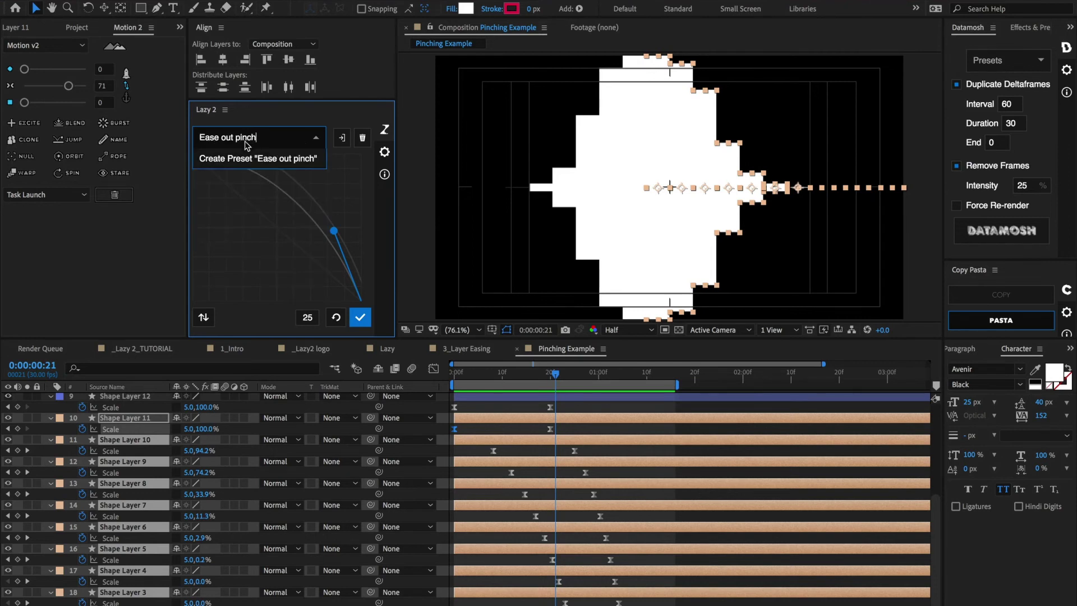
{"action": "left_click", "coordinate": [263, 160]}
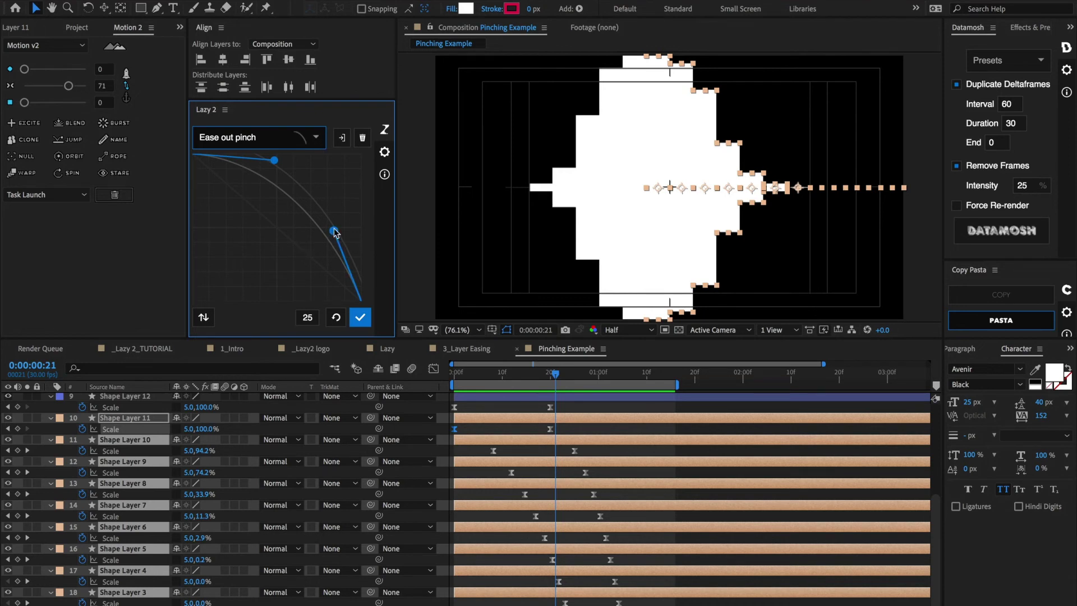
- Select the 'Ease out pinch' preset, nudge its lower Bezier handle, and save the change
{"action": "left_click_drag", "start_coordinate": [334, 228], "coordinate": [314, 234]}
{"action": "left_click", "coordinate": [315, 137]}
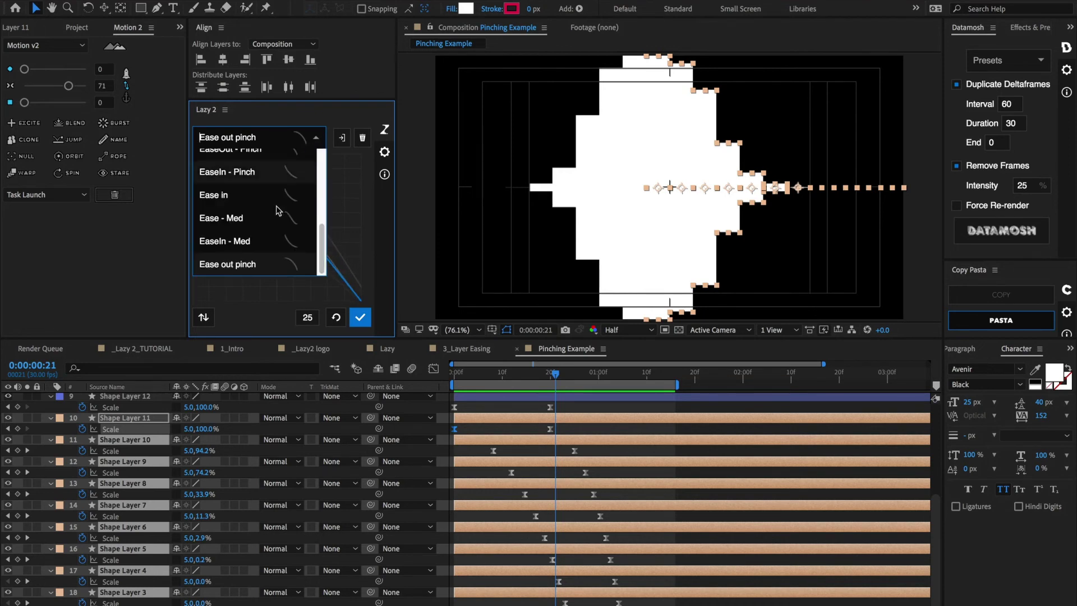
{"action": "left_click", "coordinate": [256, 264]}
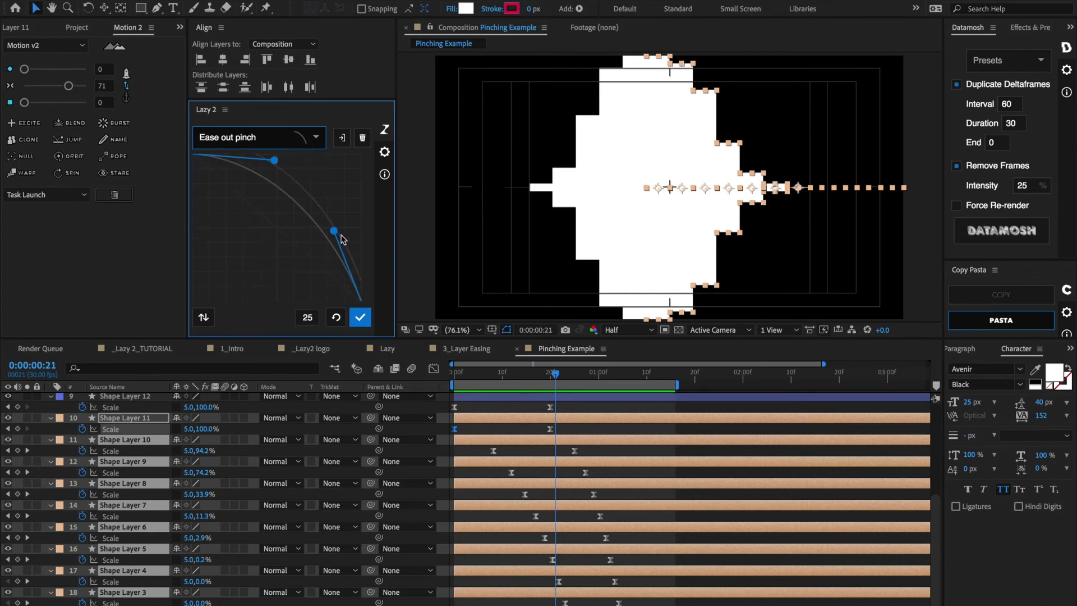
{"action": "mouse_move", "coordinate": [334, 232]}
{"action": "left_mouse_down"}
{"action": "mouse_move", "coordinate": [309, 252]}
{"action": "mouse_move", "coordinate": [332, 231]}
{"action": "left_mouse_up"}
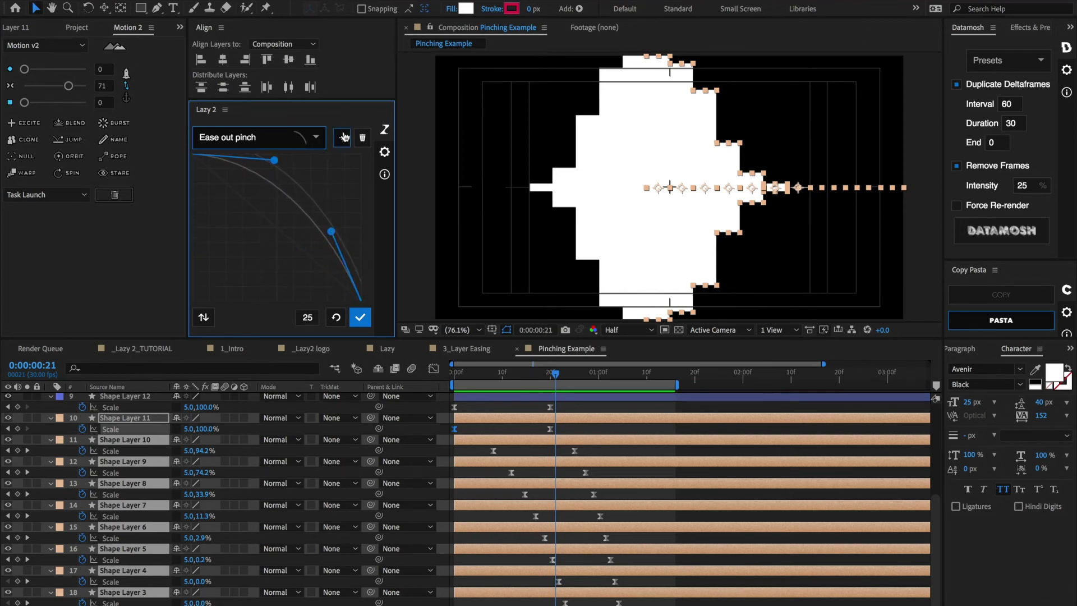
{"action": "left_click", "coordinate": [343, 138]}
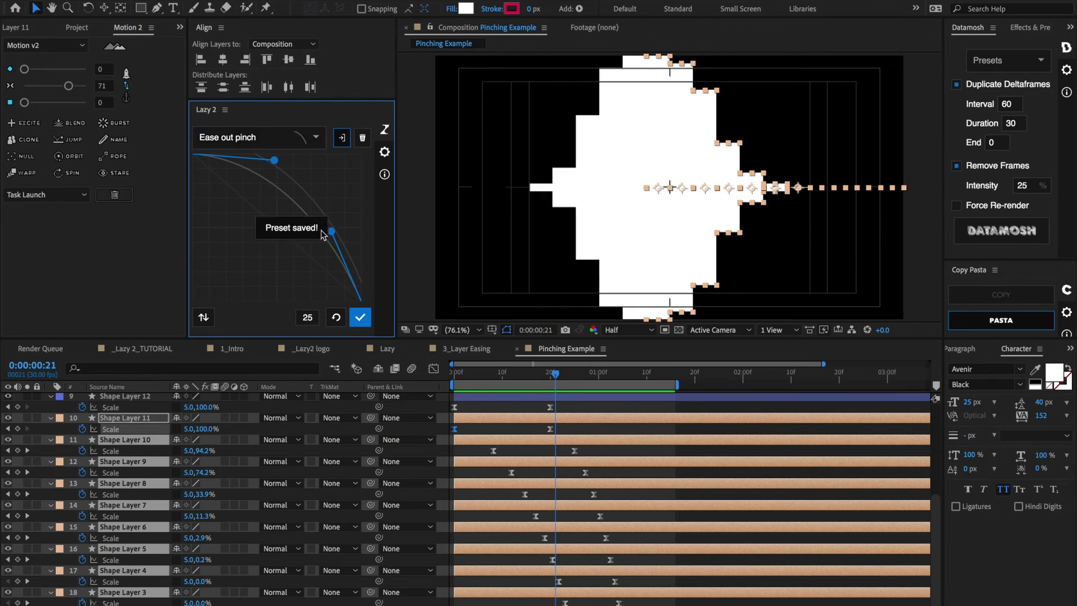
- Delete the 'Ease out pinch' preset from Lazy 2 with the trash button
{"action": "left_click", "coordinate": [361, 141]}
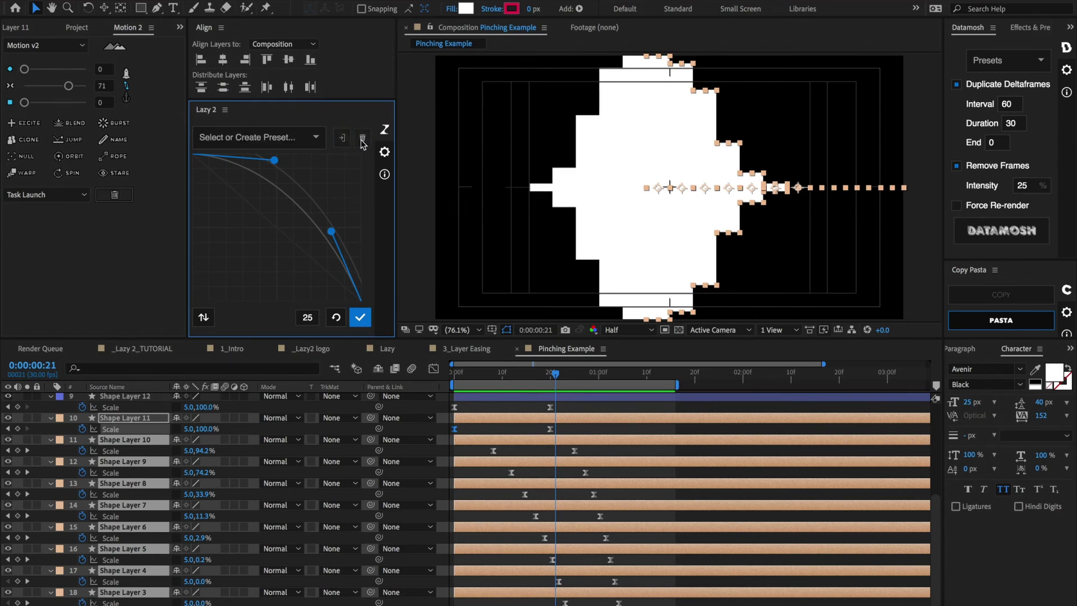